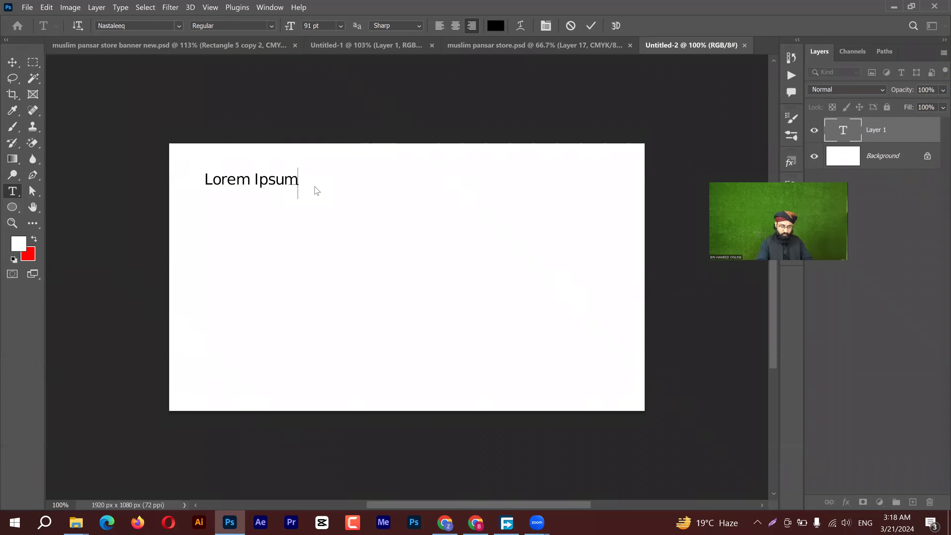
Step: Enter the text BIN HAMEED ONLINE and move it to near the middle of the canvas
type("BIN HAMEED ONLINE")
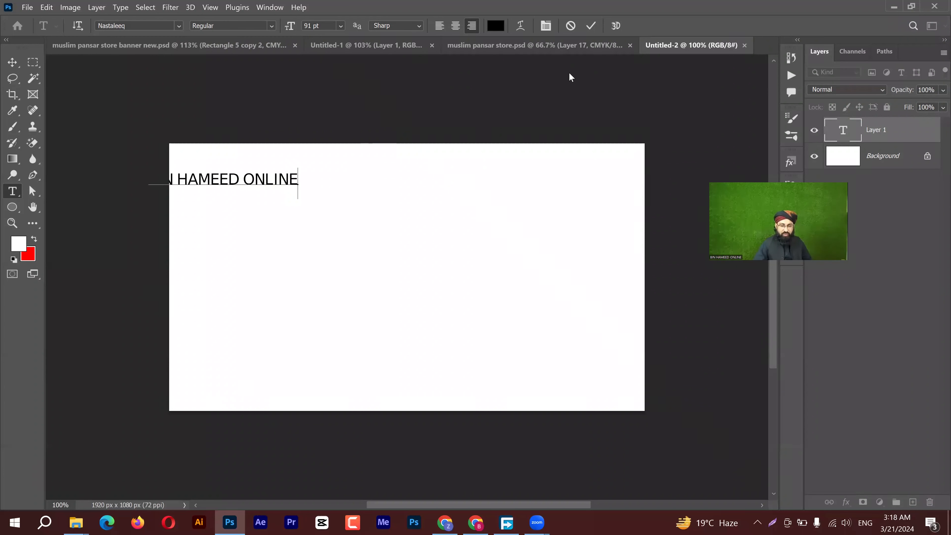
left_click(591, 27)
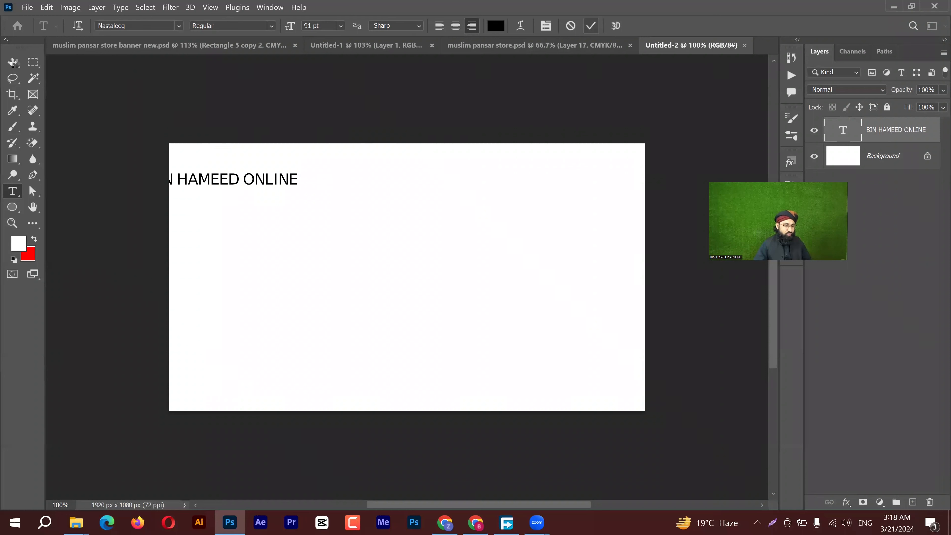
key("v")
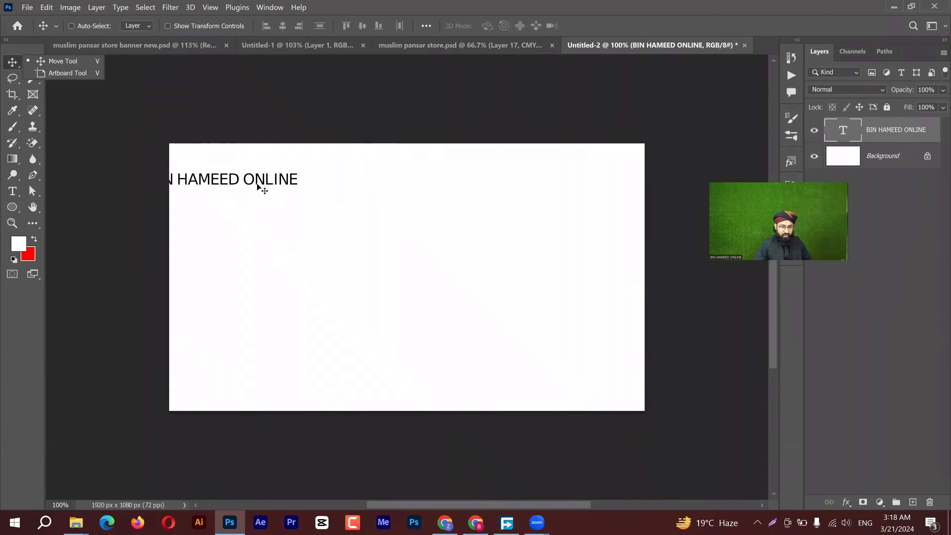
left_click_drag(258, 183, 421, 267)
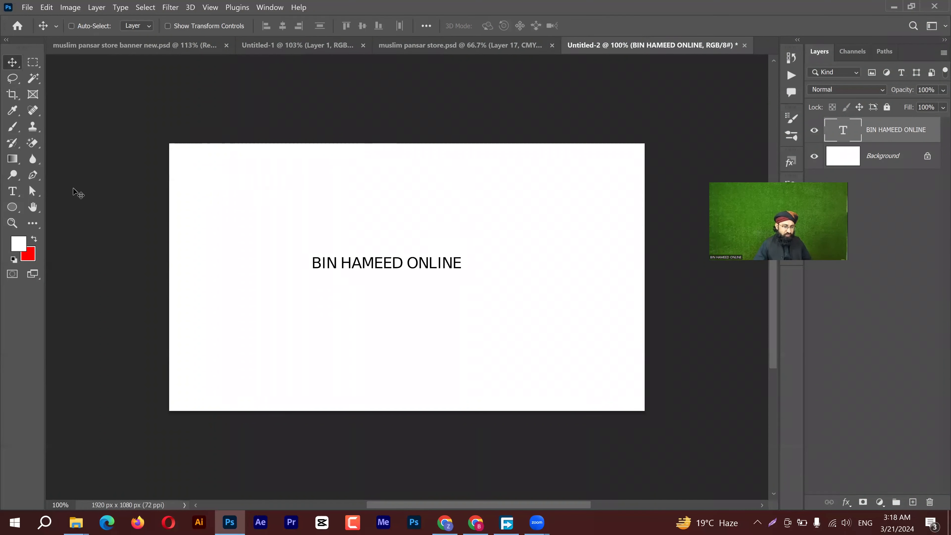
Step: Enlarge the BIN HAMEED ONLINE text layer's font size to 176 pt
left_click(16, 192)
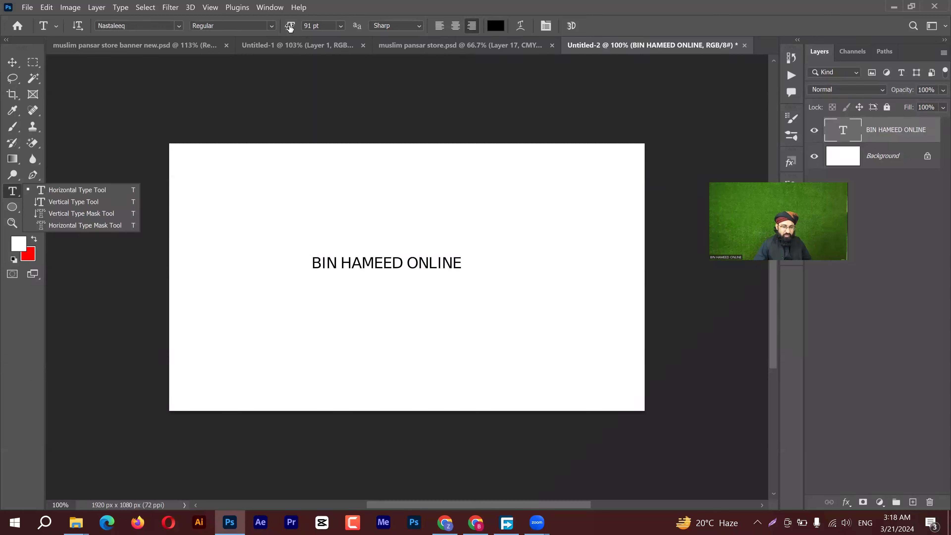
left_click_drag(290, 27, 343, 27)
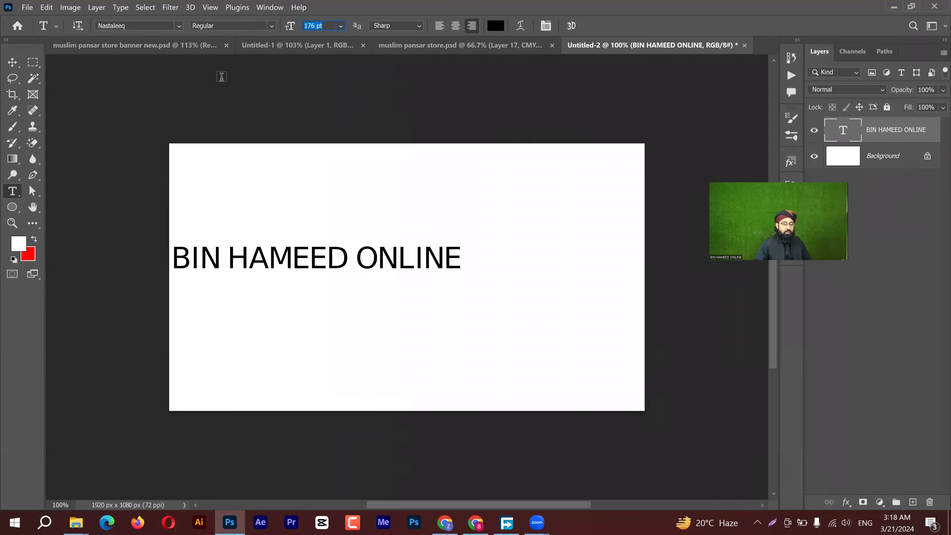
Step: Change the text layer's font to Impact Regular
left_click(130, 26)
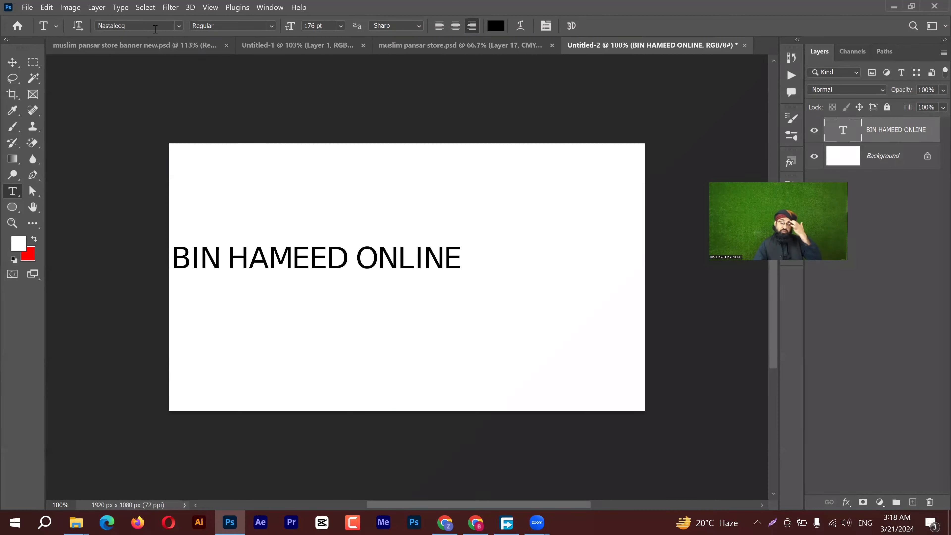
left_click(160, 24)
left_click(160, 23)
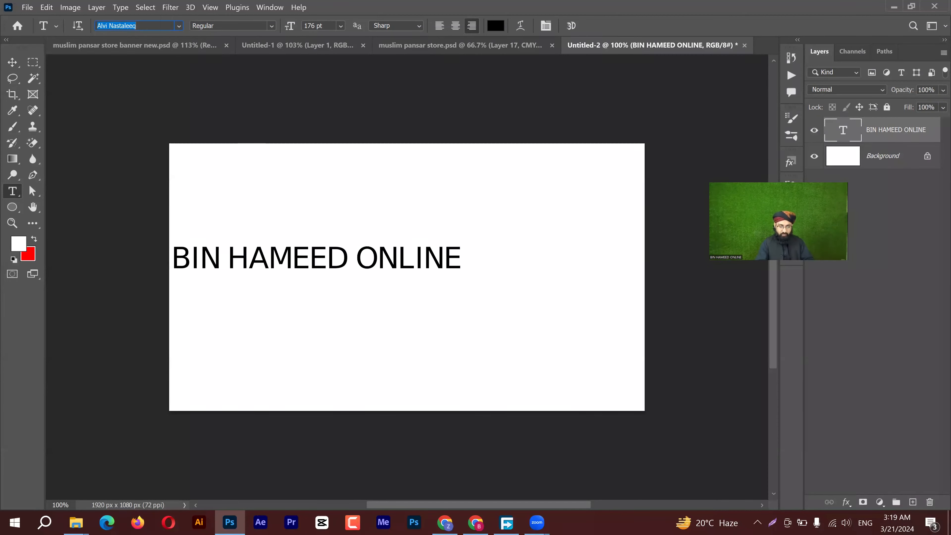
type("i")
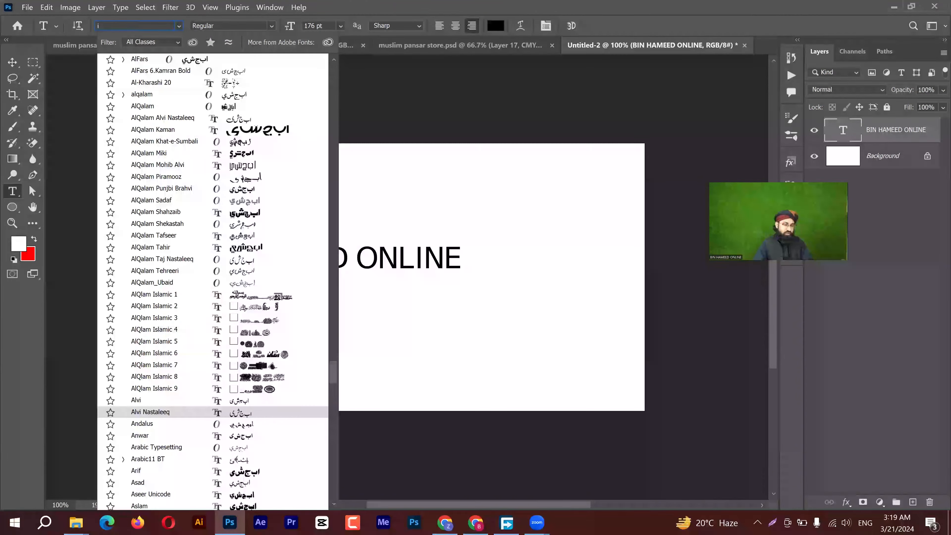
type("m")
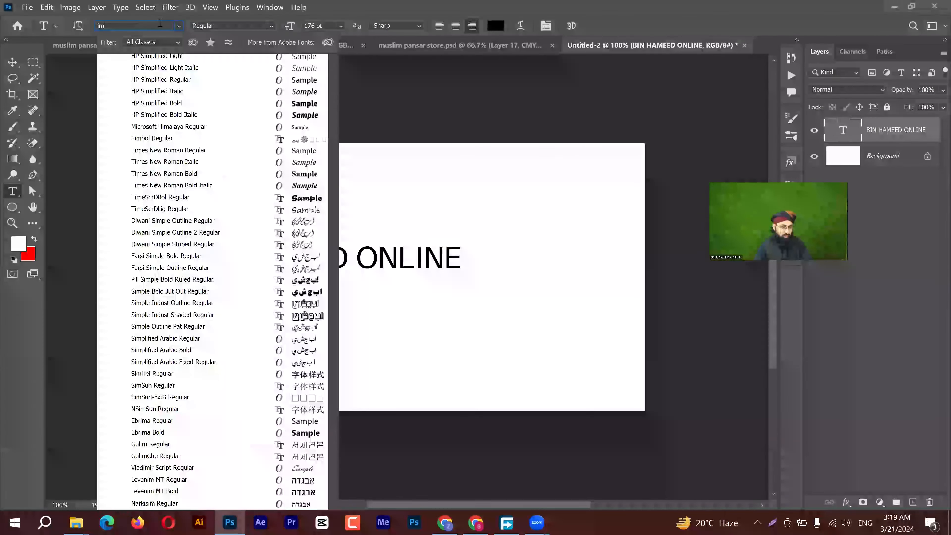
type("pact")
left_click(170, 63)
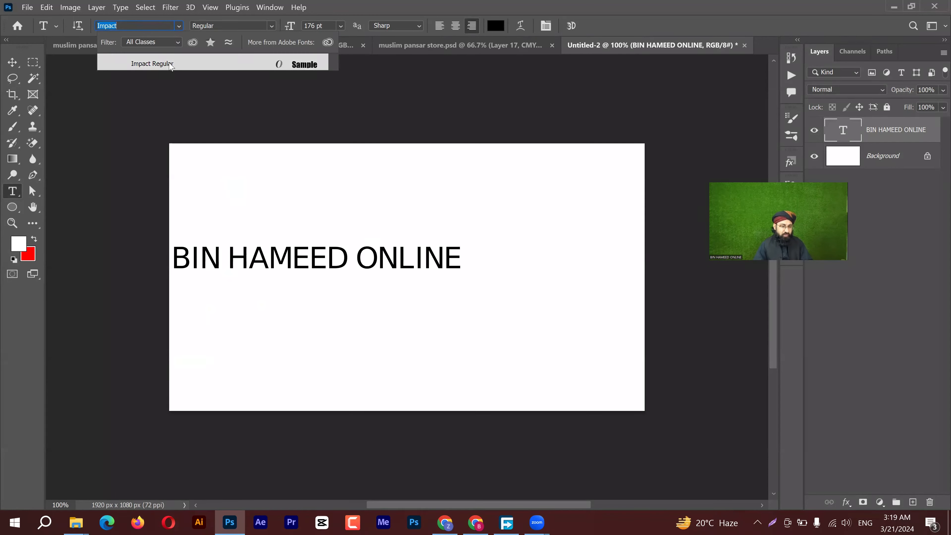
left_click(170, 65)
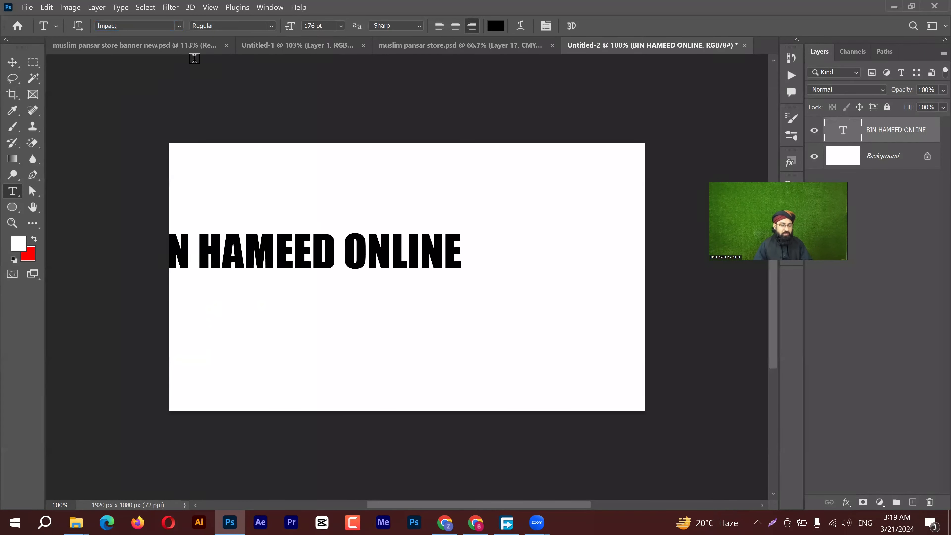
Step: Change the text layer's font to Poppins Regular
left_click(161, 25)
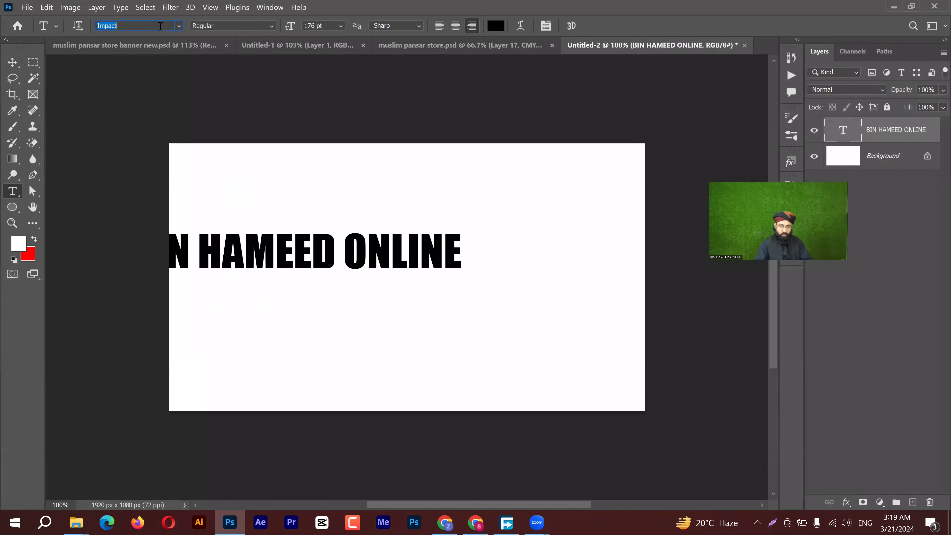
type("p")
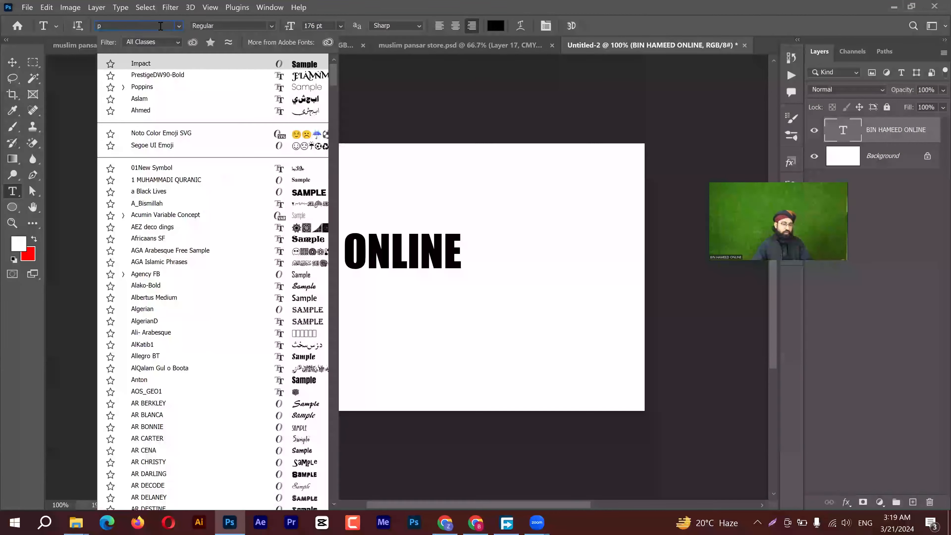
type("oppin")
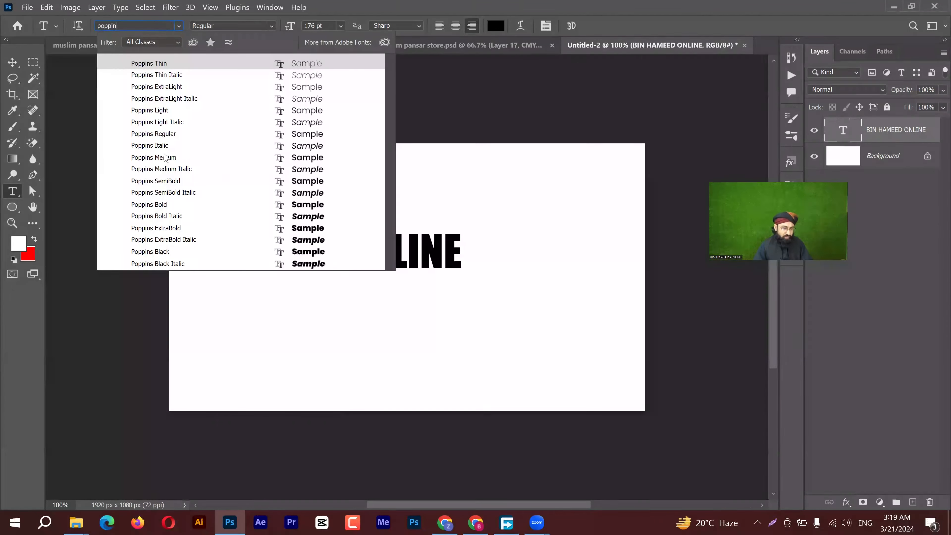
type("s")
left_click(169, 134)
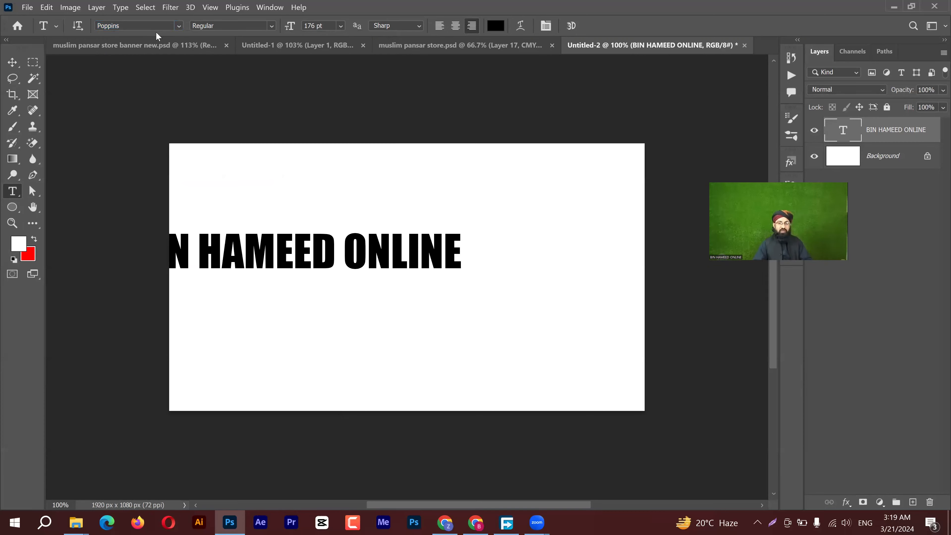
left_click(180, 26)
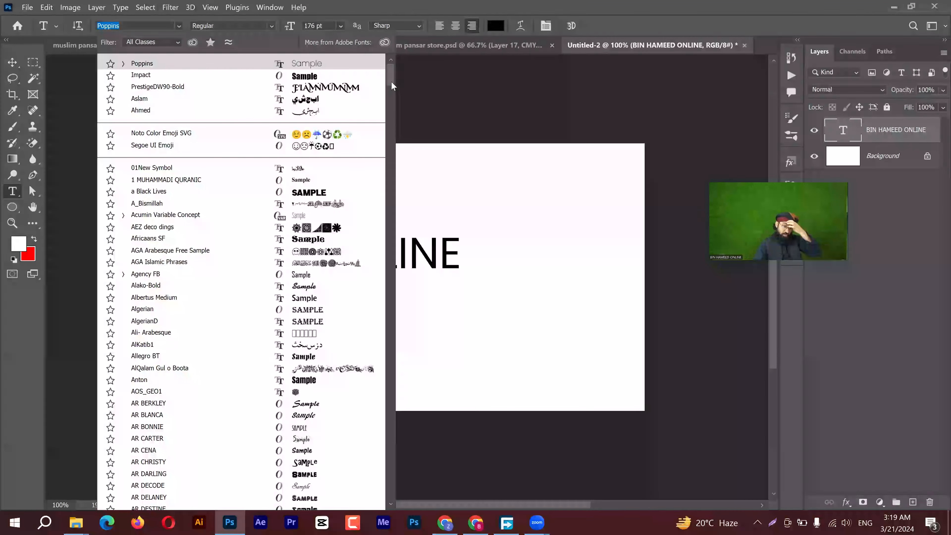
left_click_drag(392, 152, 396, 339)
left_click(491, 3)
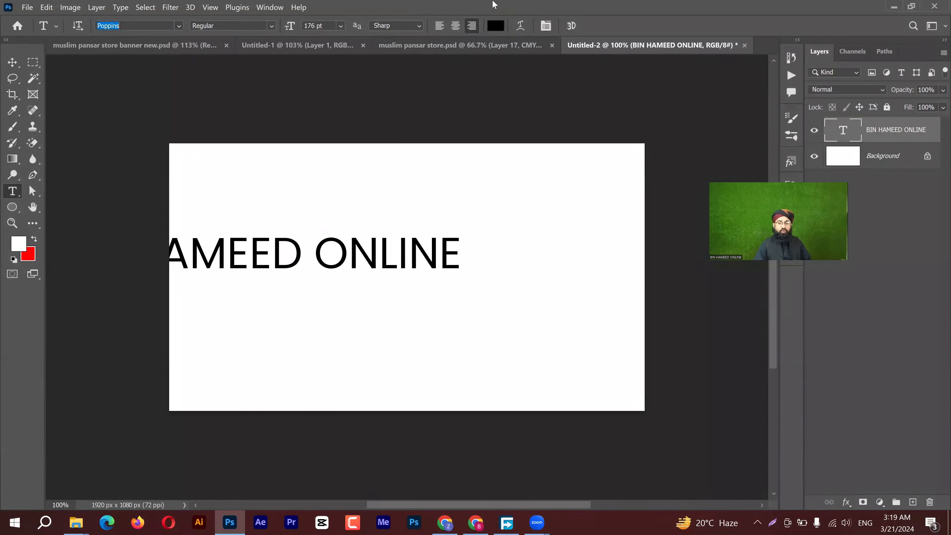
Step: Reposition the text layer so the whole BIN HAMEED ONLINE line fits on the canvas
left_click(13, 65)
left_click_drag(456, 266, 402, 244)
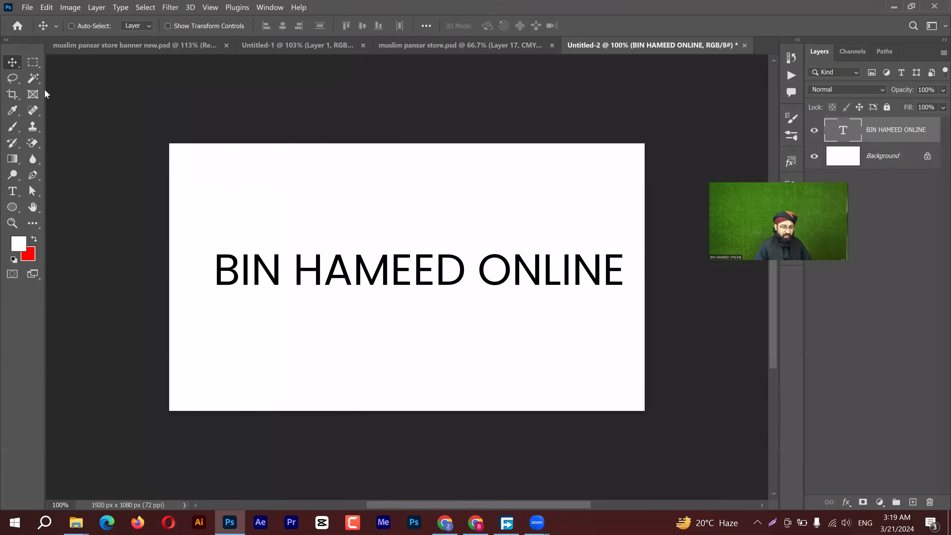
Step: Expand the Poppins family among the available fonts and review its style variants
left_click(12, 192)
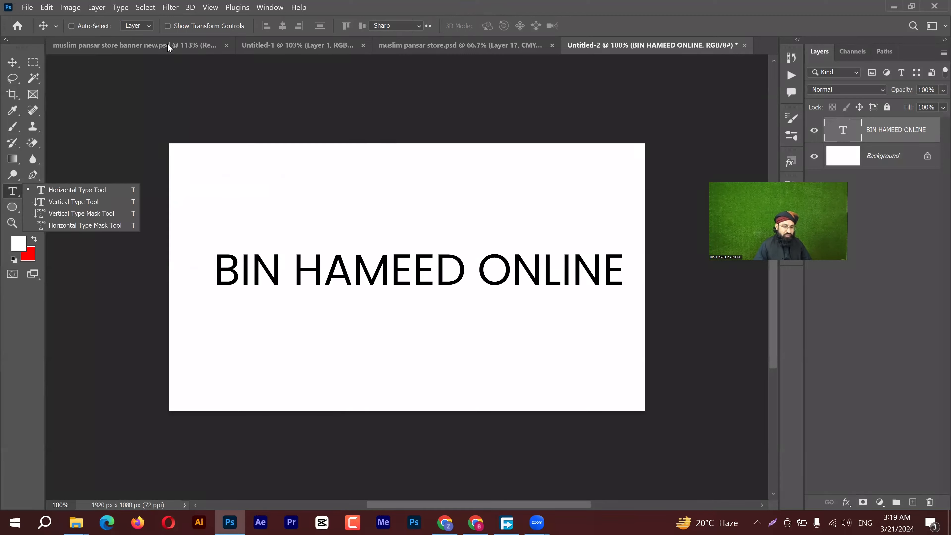
left_click(342, 1)
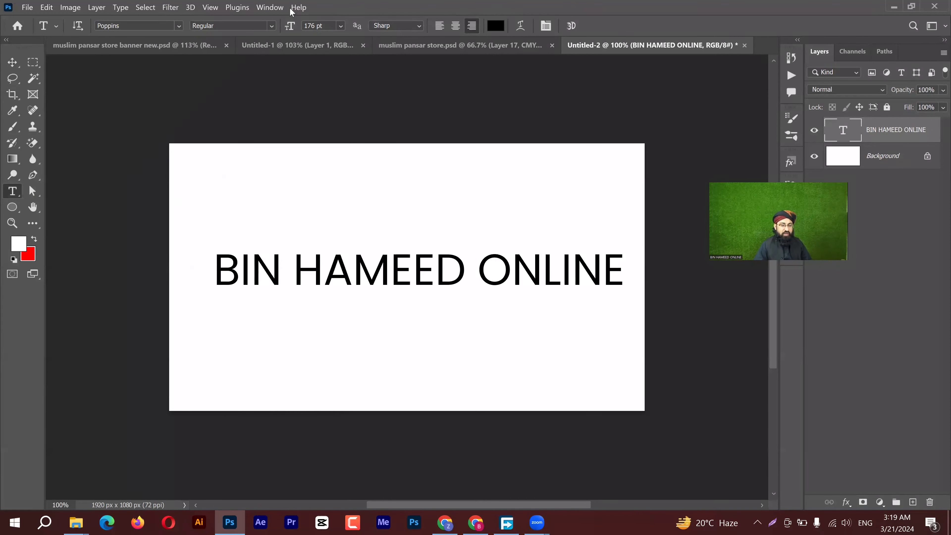
left_click(182, 21)
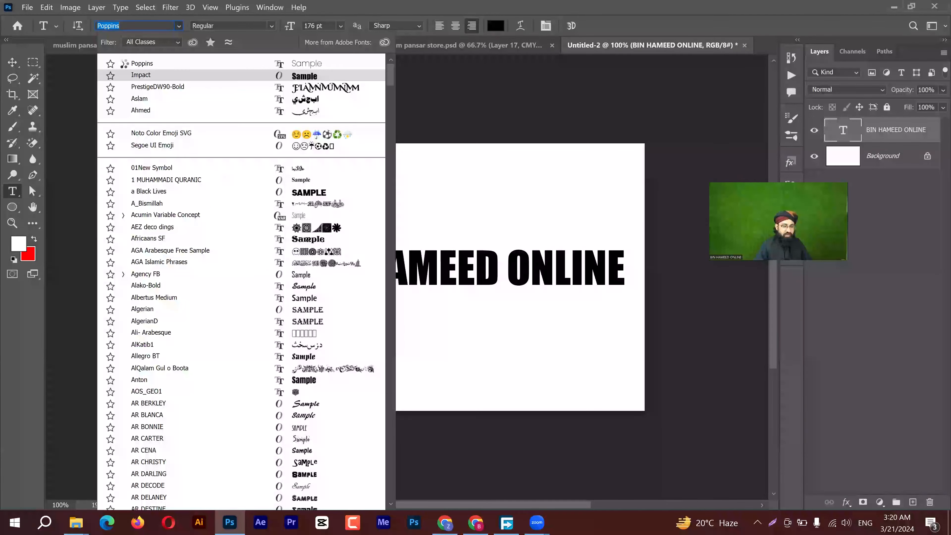
left_click(123, 64)
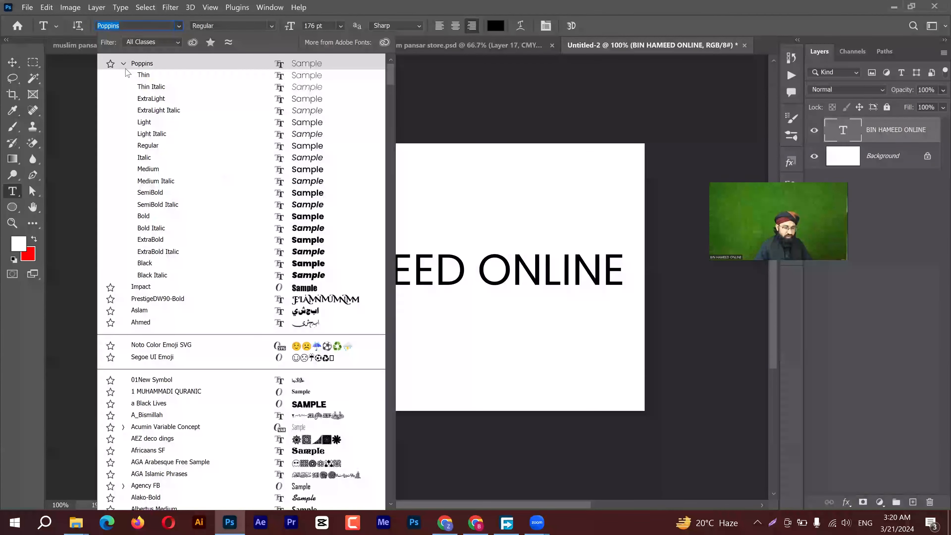
left_click(366, 6)
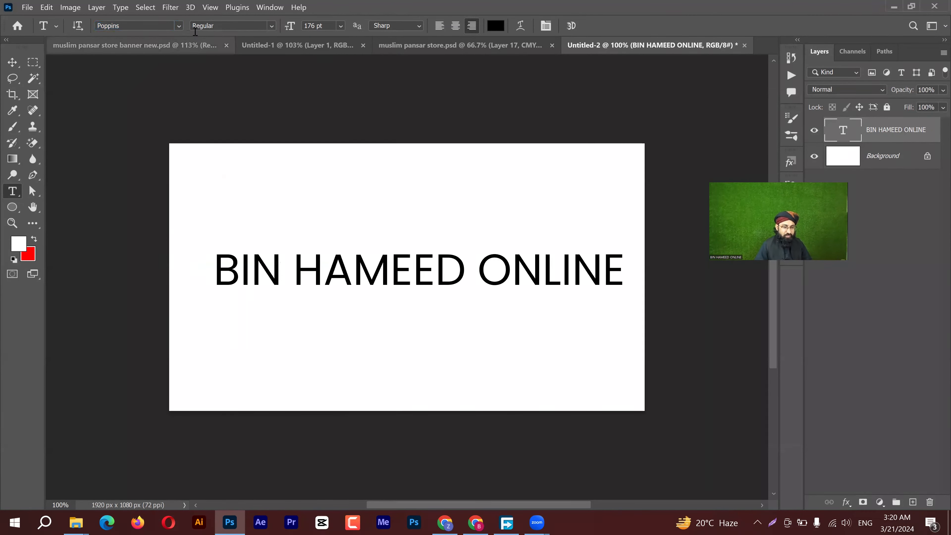
Step: Try the Thin style on the Poppins text, settling on Thin Italic
left_click(272, 26)
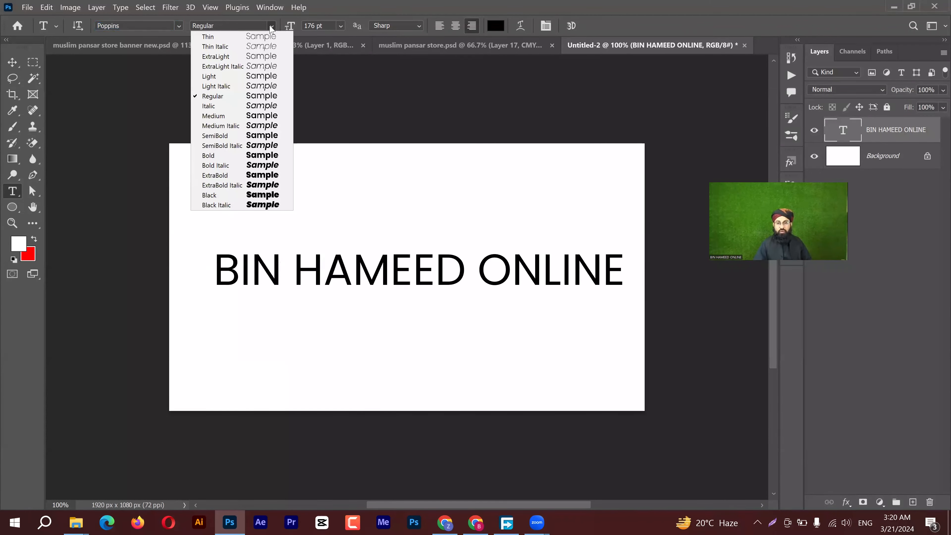
left_click(250, 39)
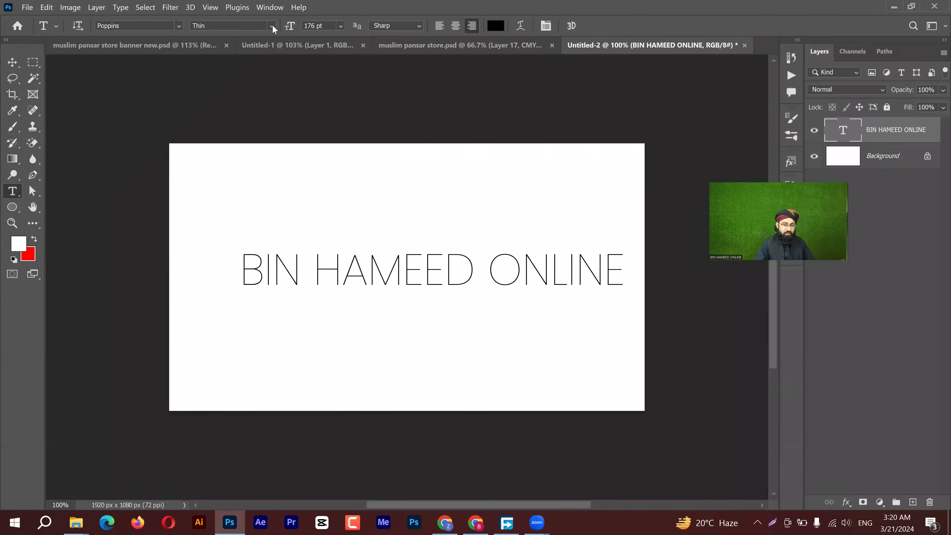
left_click(272, 25)
left_click(258, 46)
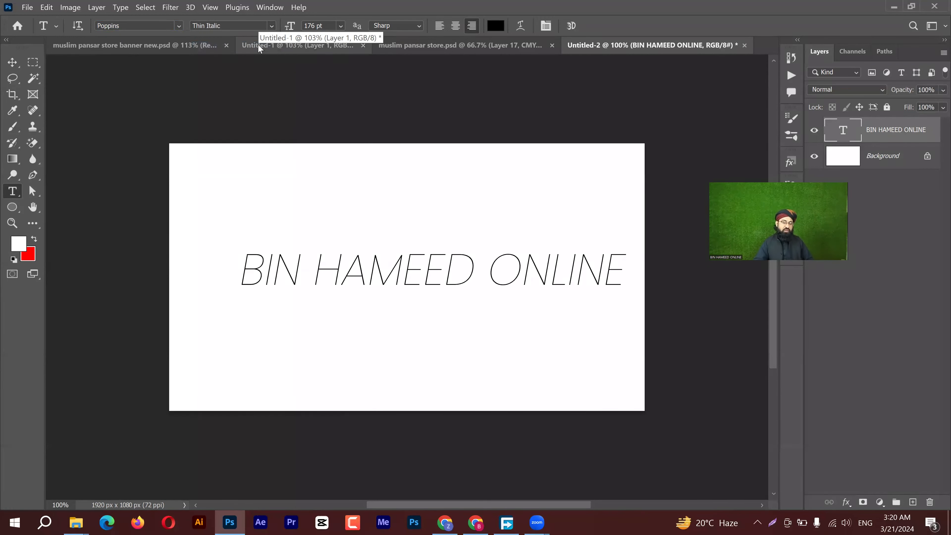
left_click(272, 26)
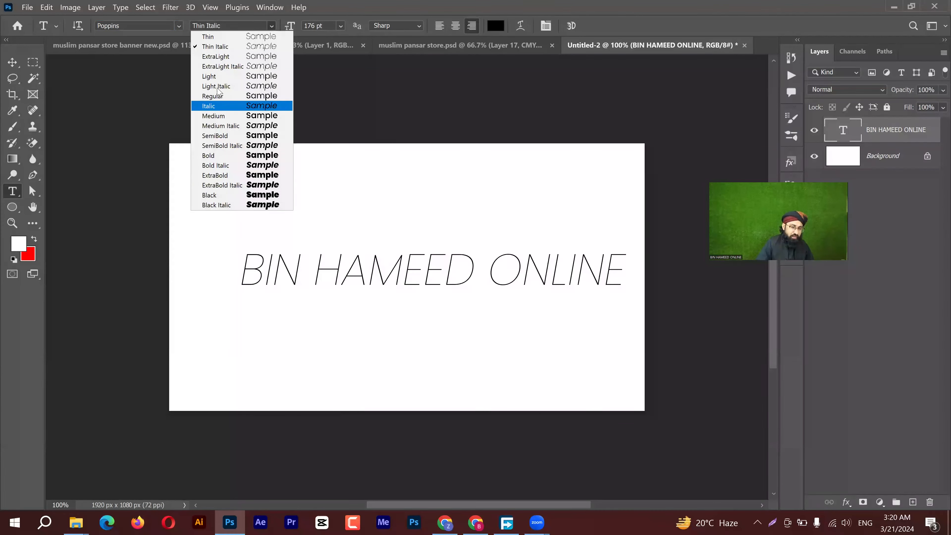
Step: Search the available fonts for "arial" and look over the Arial variants without applying one
left_click(154, 28)
left_click(153, 27)
left_click(153, 26)
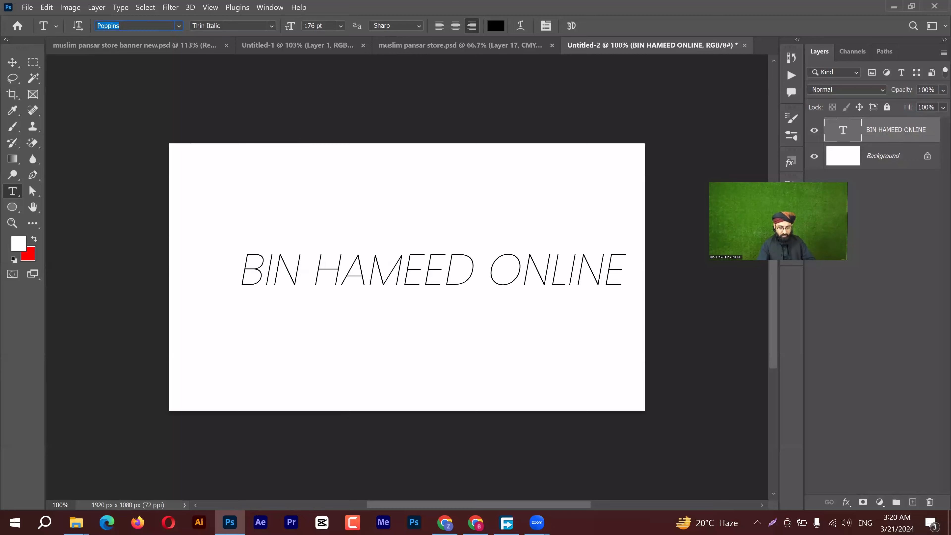
type("ar")
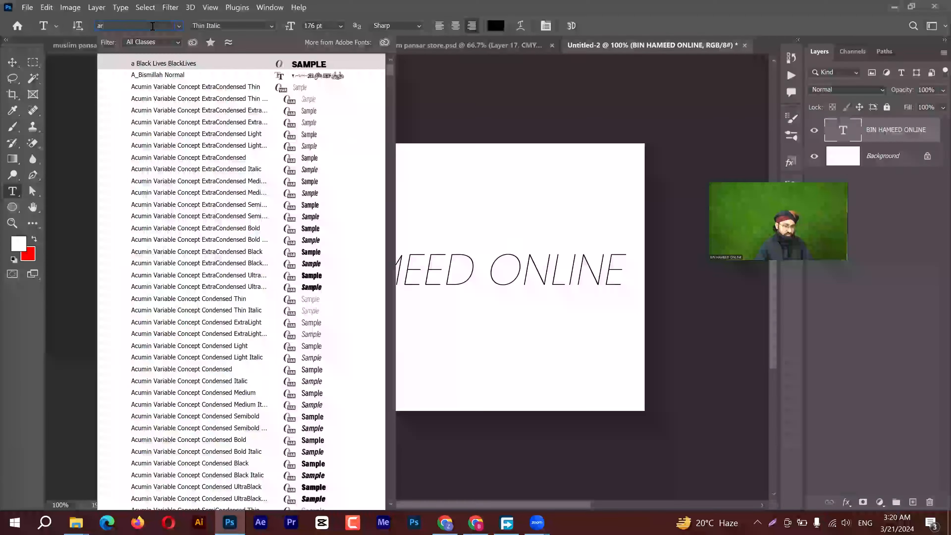
type("ial")
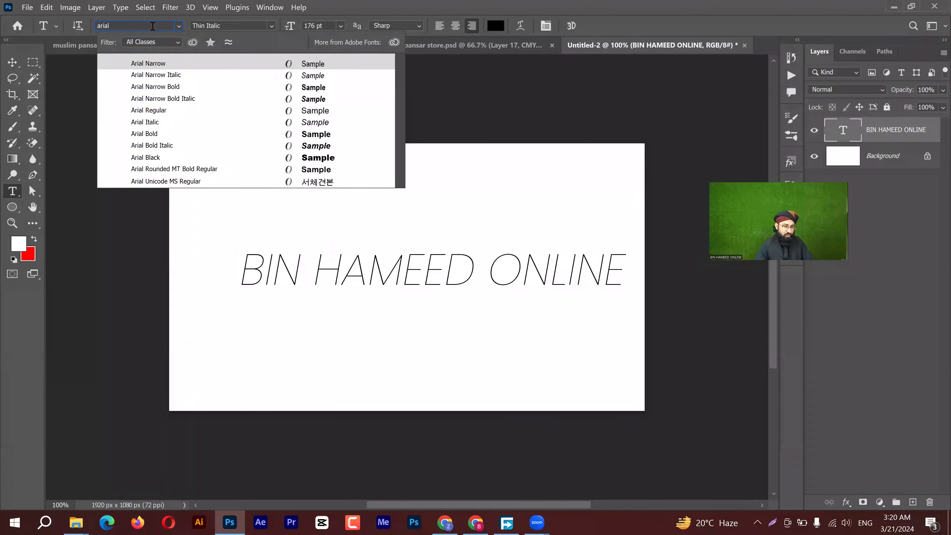
left_click(178, 26)
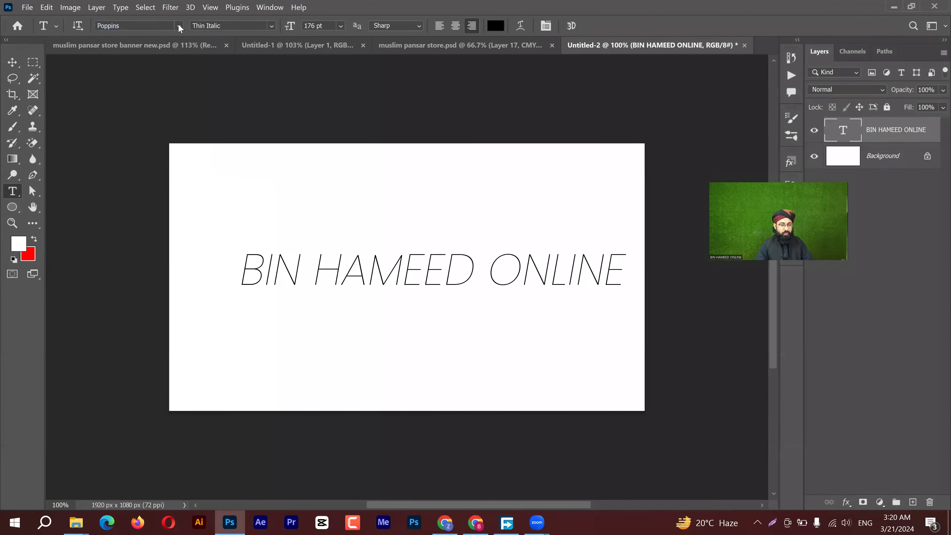
Step: Expand the Acumin Variable Concept family and apply that font to the text layer
left_click(180, 27)
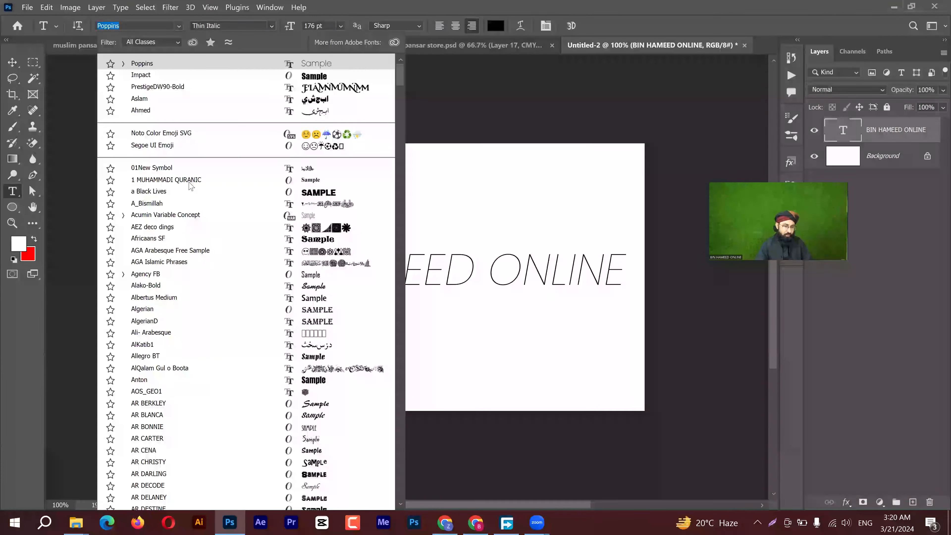
left_click(123, 216)
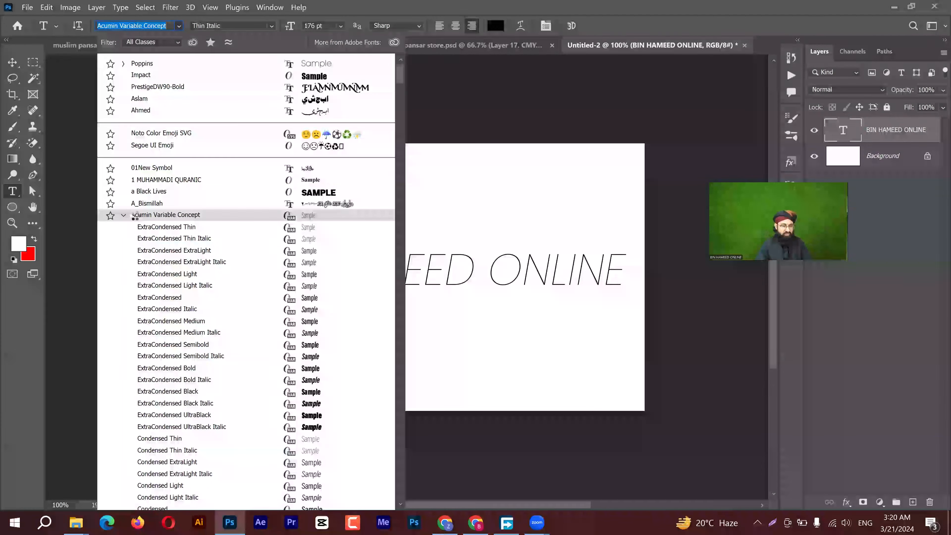
left_click(193, 216)
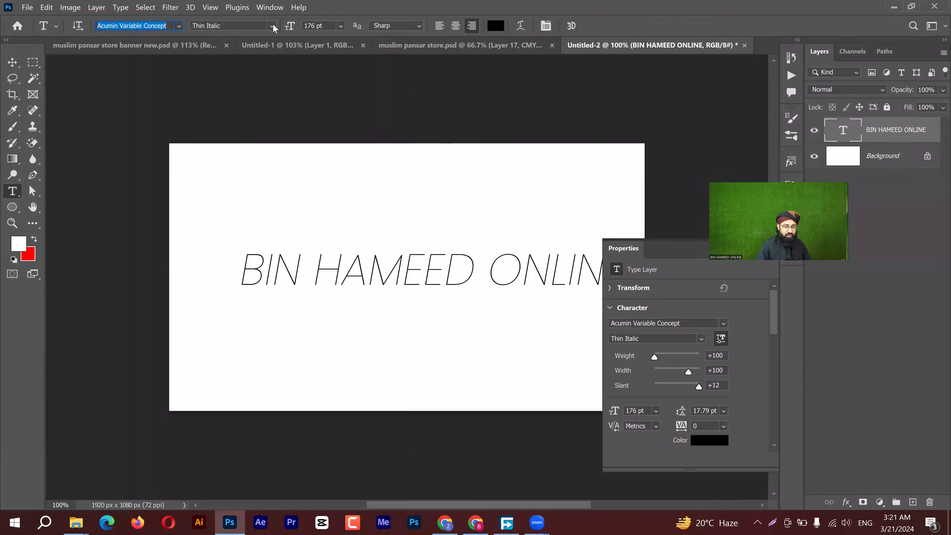
left_click(13, 65)
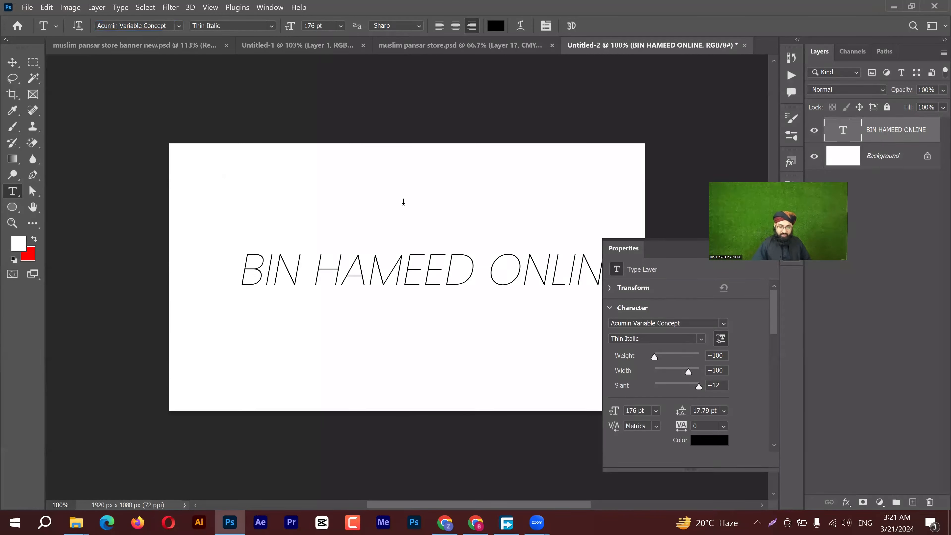
left_click(416, 256)
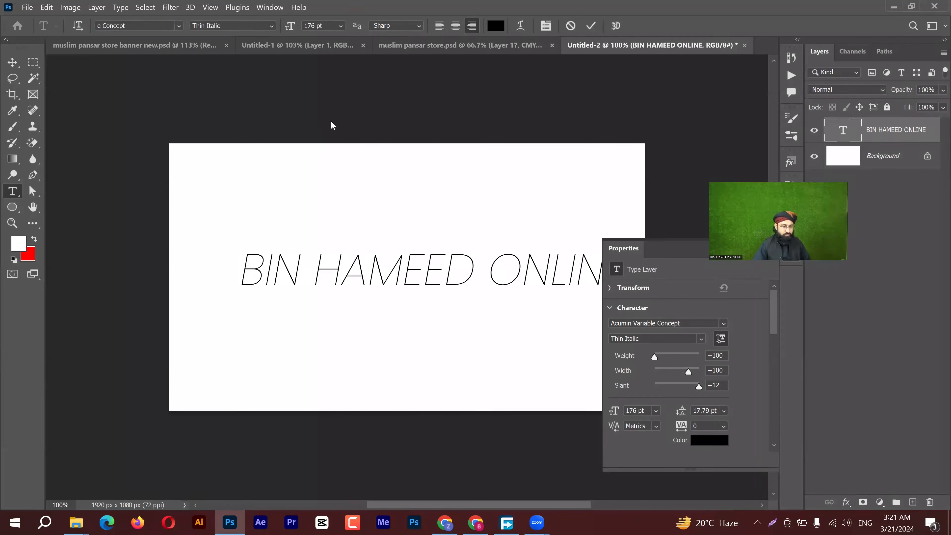
left_click(571, 26)
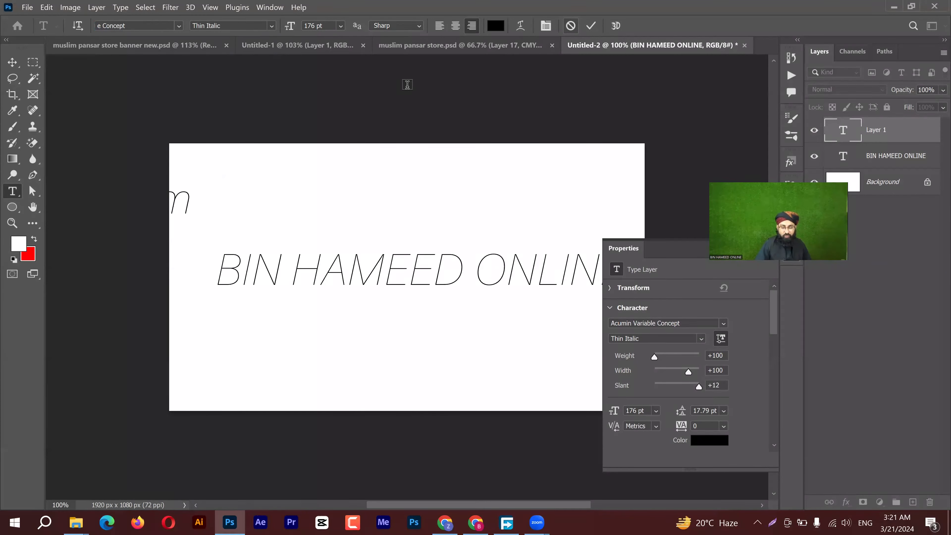
key("Escape")
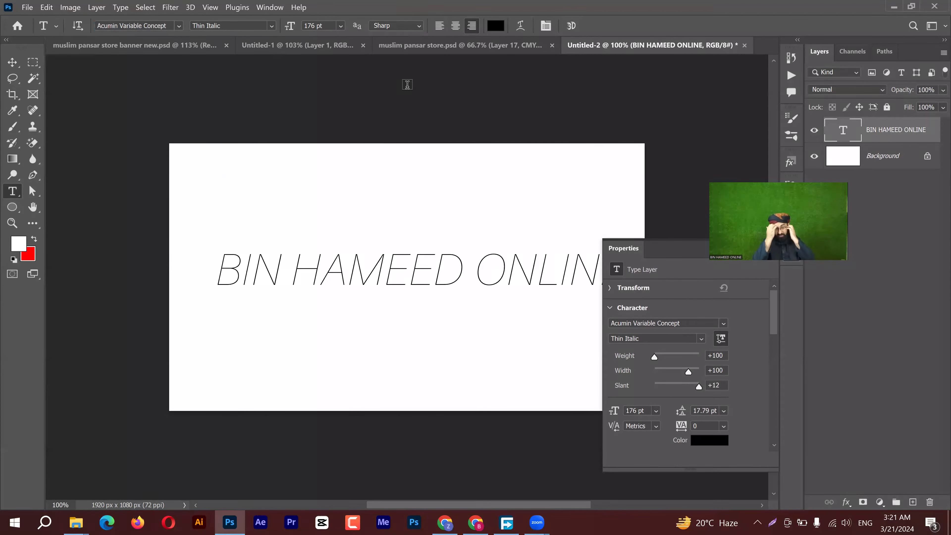
Step: Set the text layer's font style to SemiCondensed Black from the Acumin Variable Concept styles
left_click(272, 27)
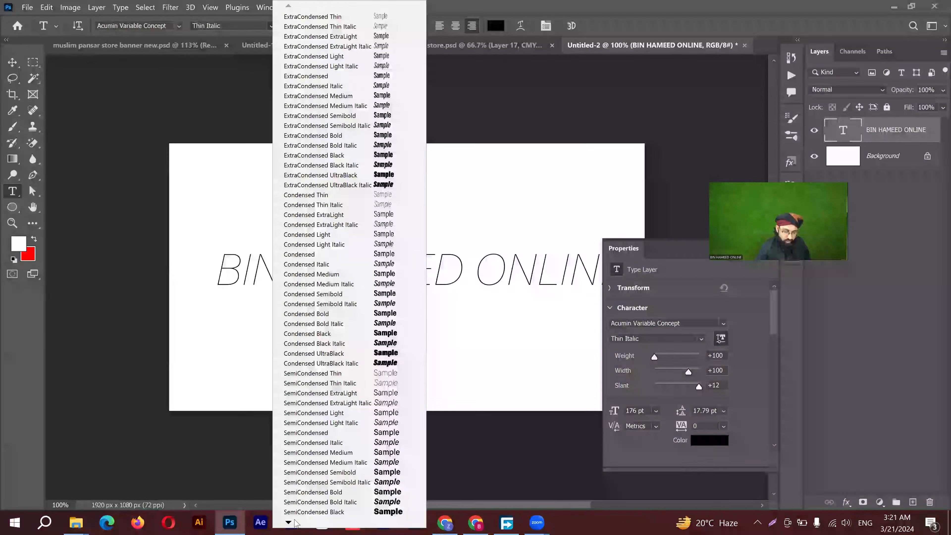
mouse_move(292, 523)
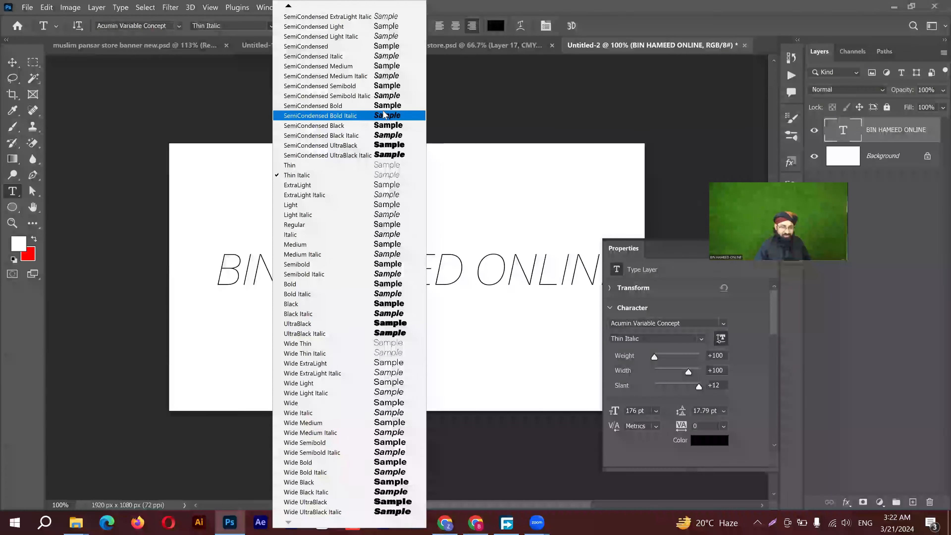
left_click(384, 126)
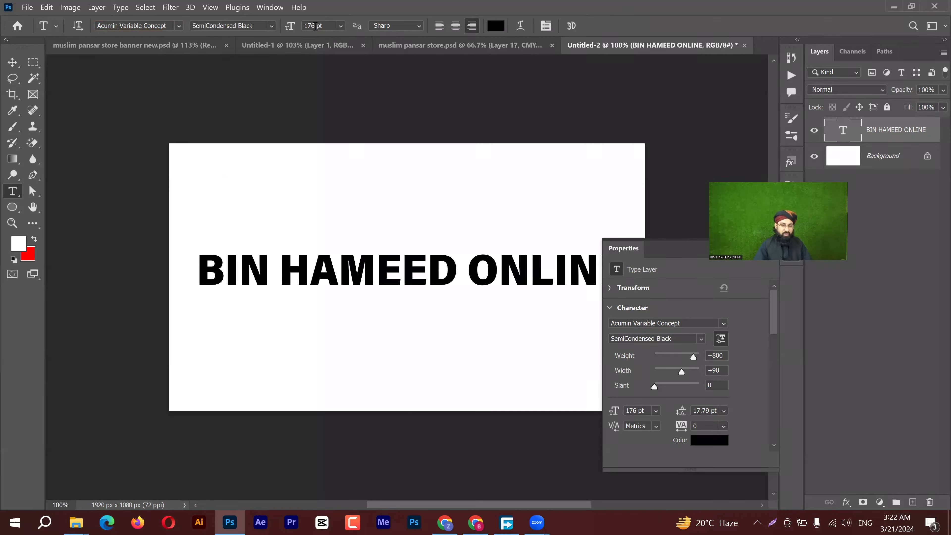
Step: Set the text size to 76 pt, try centre alignment on the line, and switch to the Move tool
left_click(295, 28)
type("76")
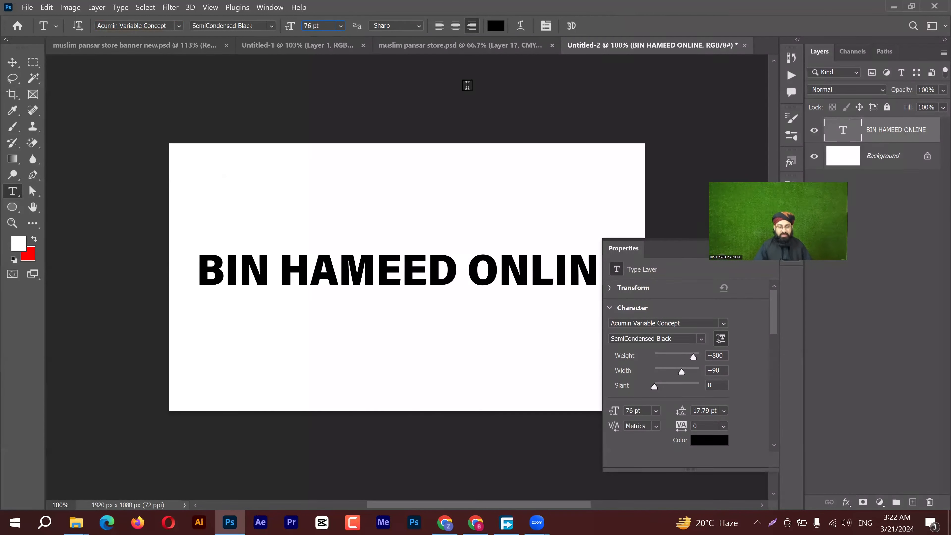
left_click(458, 27)
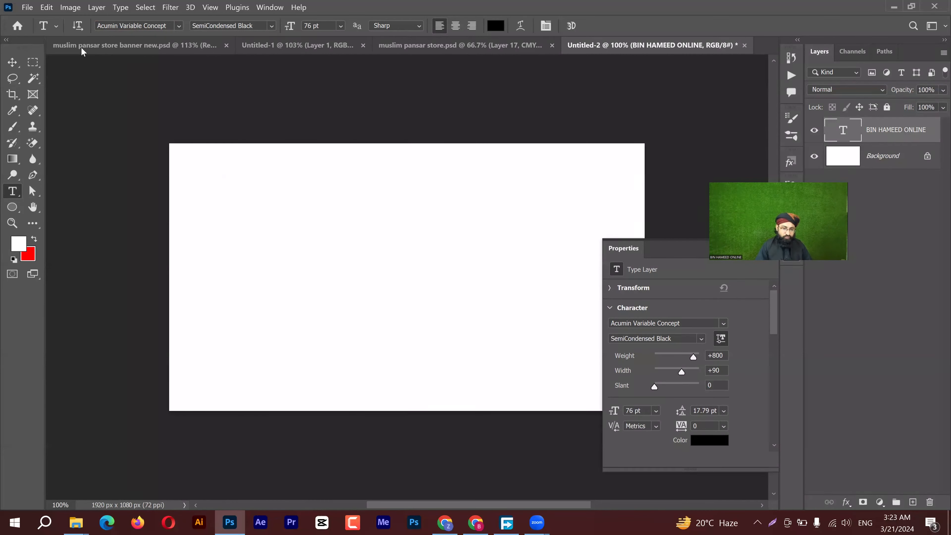
key("v")
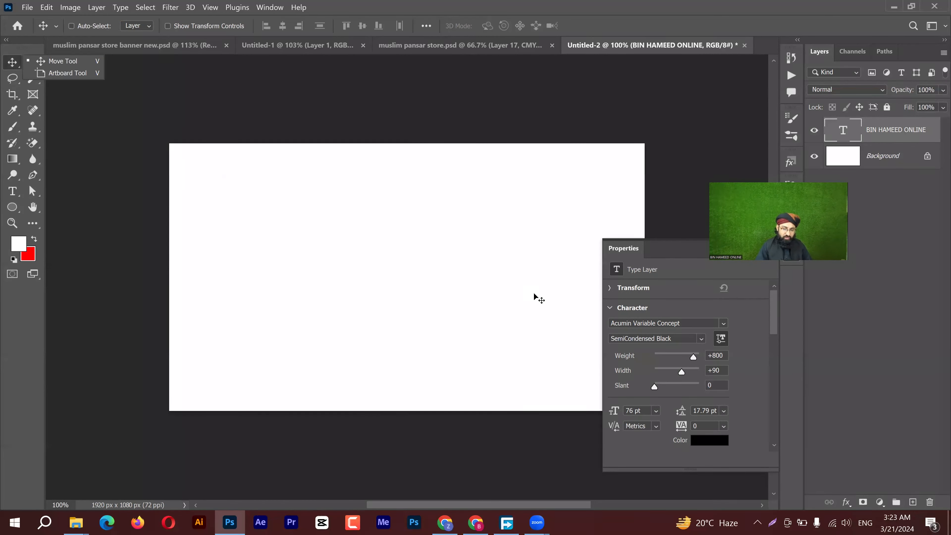
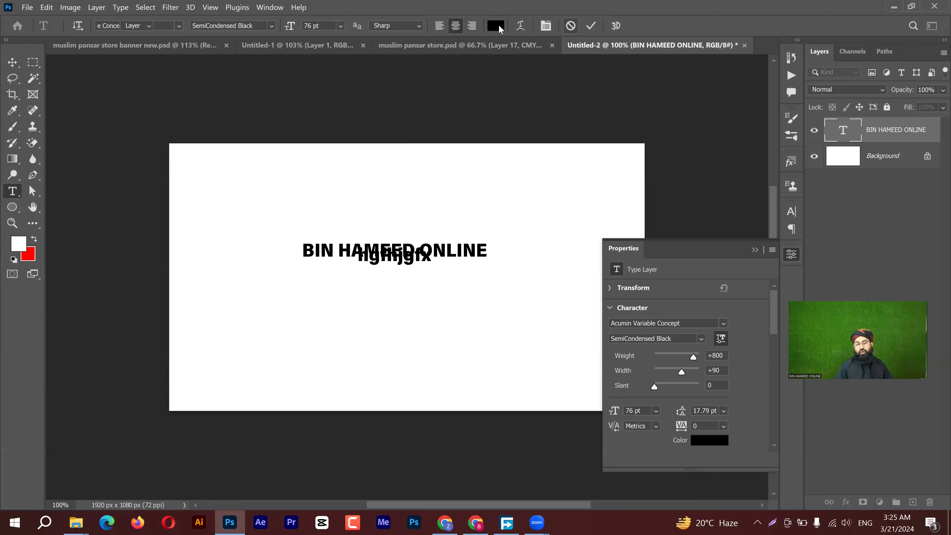
Step: Discard the stray text edit and change the text layer's colour to pure red (H 0°, S 100%, B 100%)
key("Escape")
key("v")
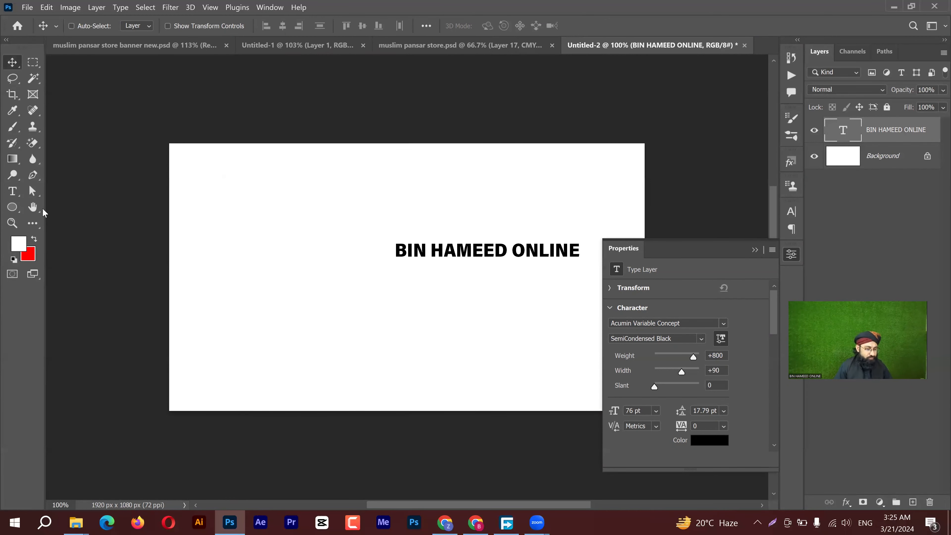
left_click(17, 192)
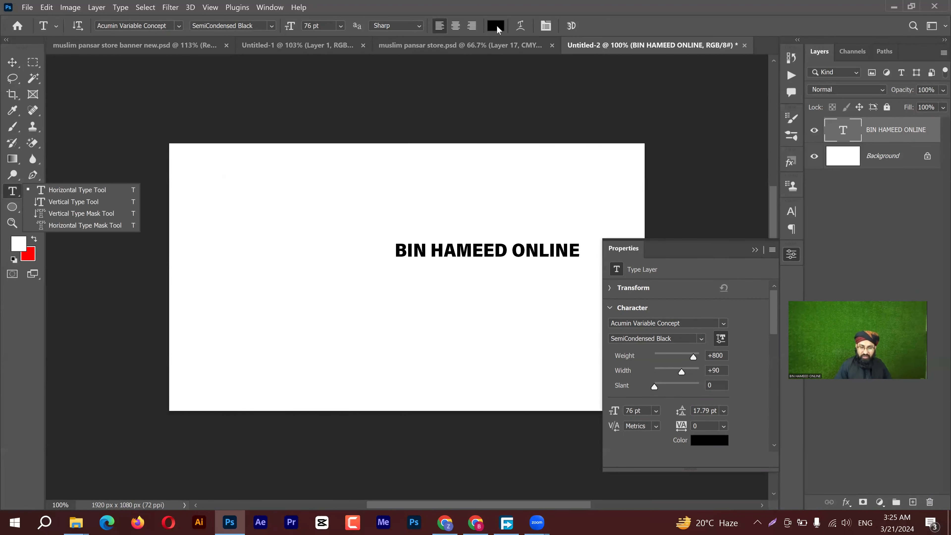
left_click(500, 30)
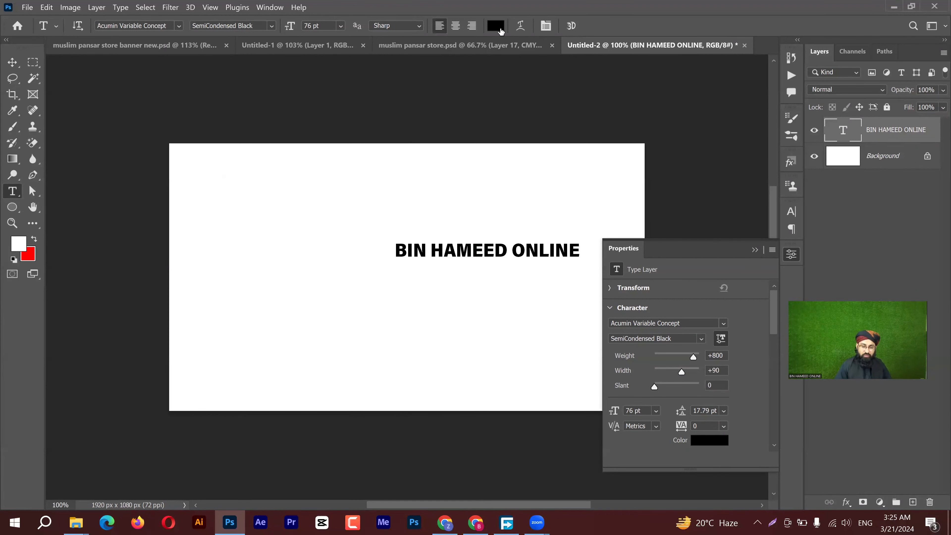
left_click_drag(686, 139, 737, 100)
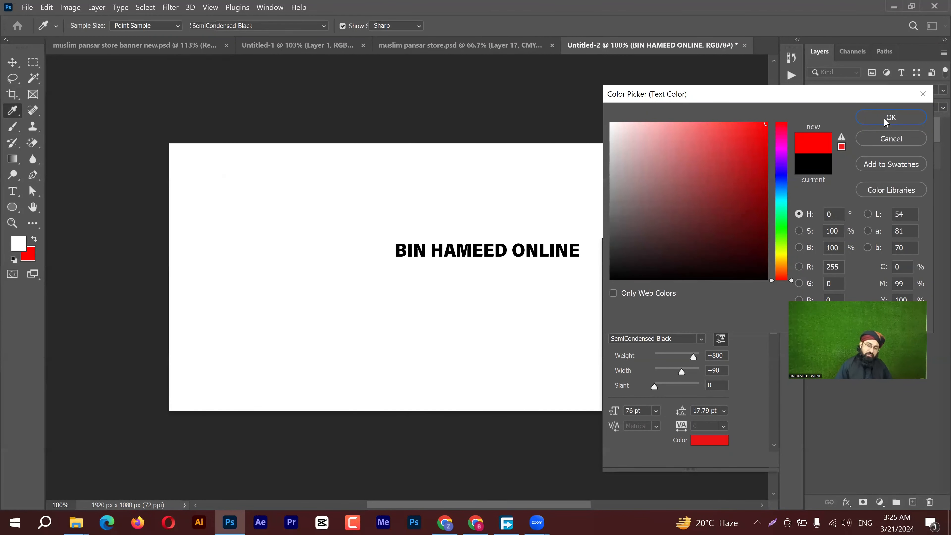
left_click(884, 118)
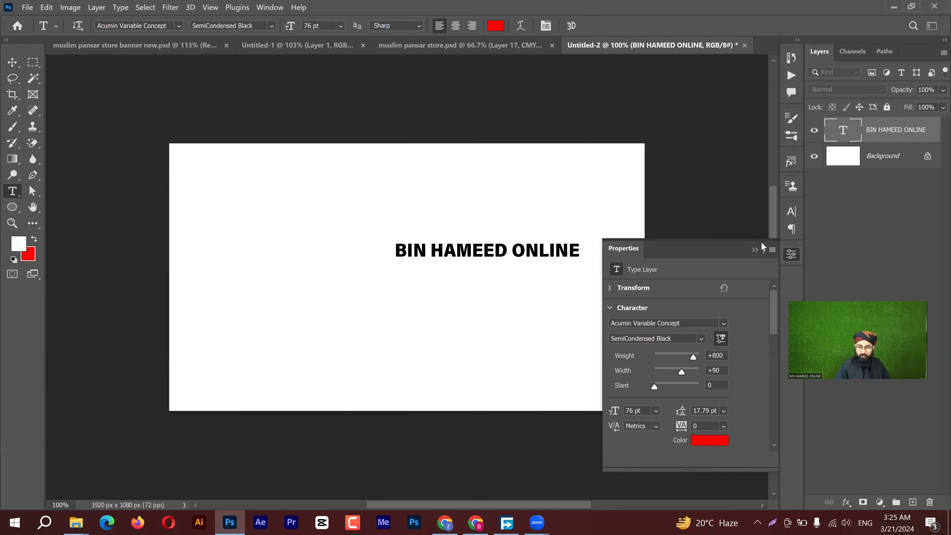
Step: Show the character settings and break the text into three lines, with one word on each line
left_click(791, 213)
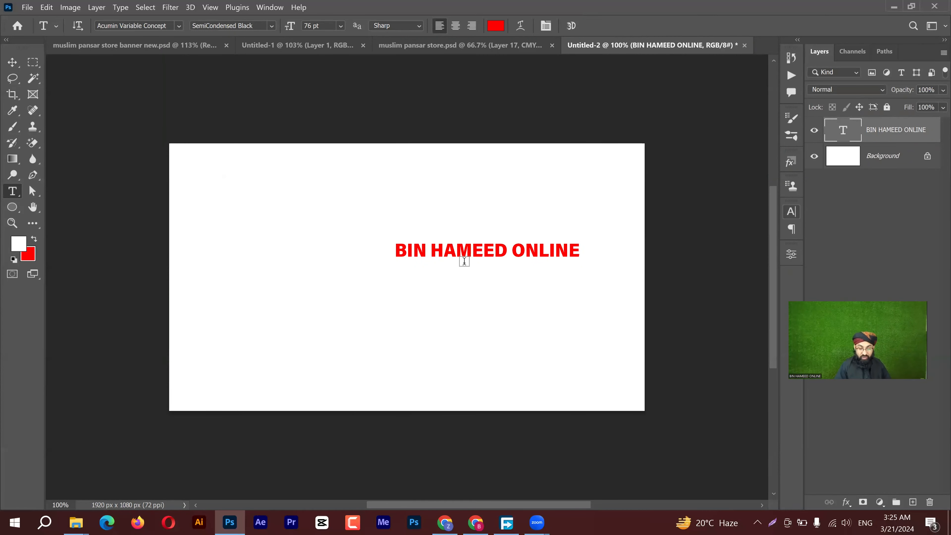
left_click(791, 213)
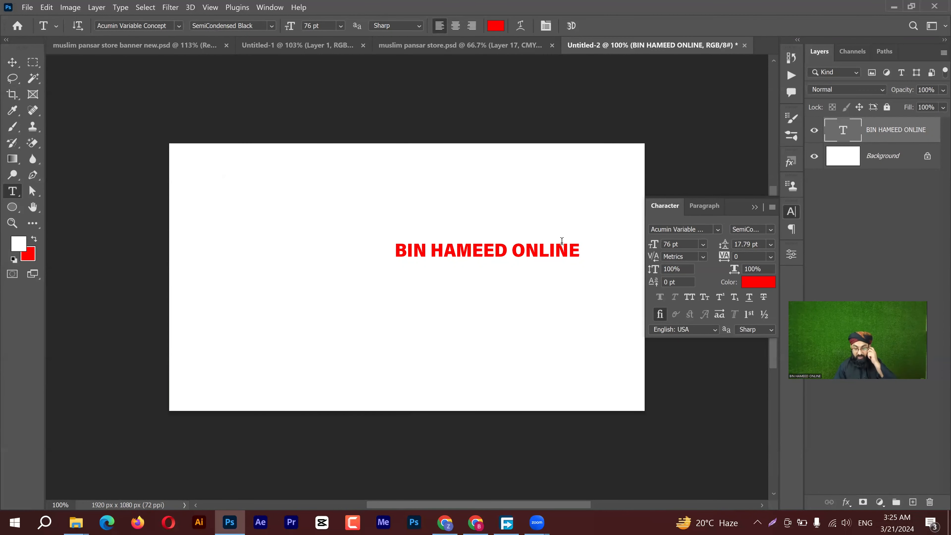
left_click(432, 248)
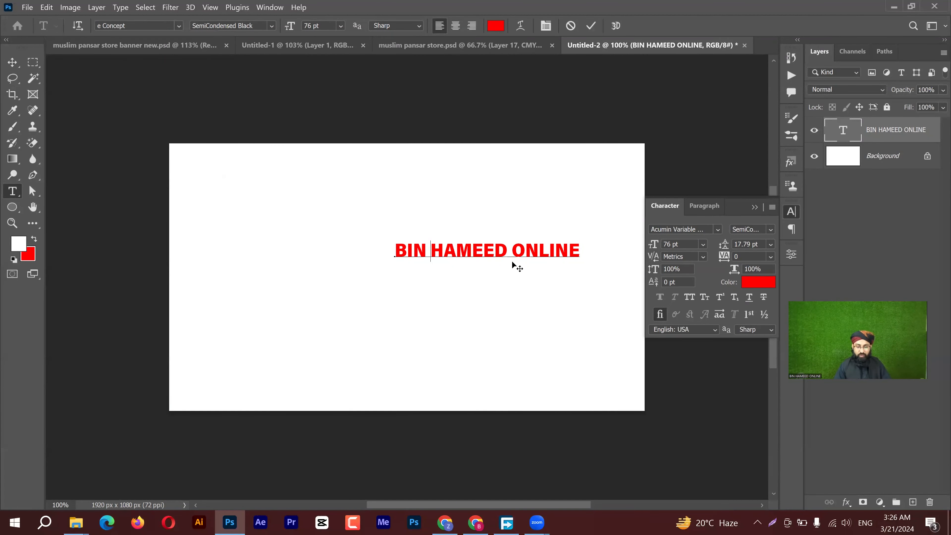
key("Return")
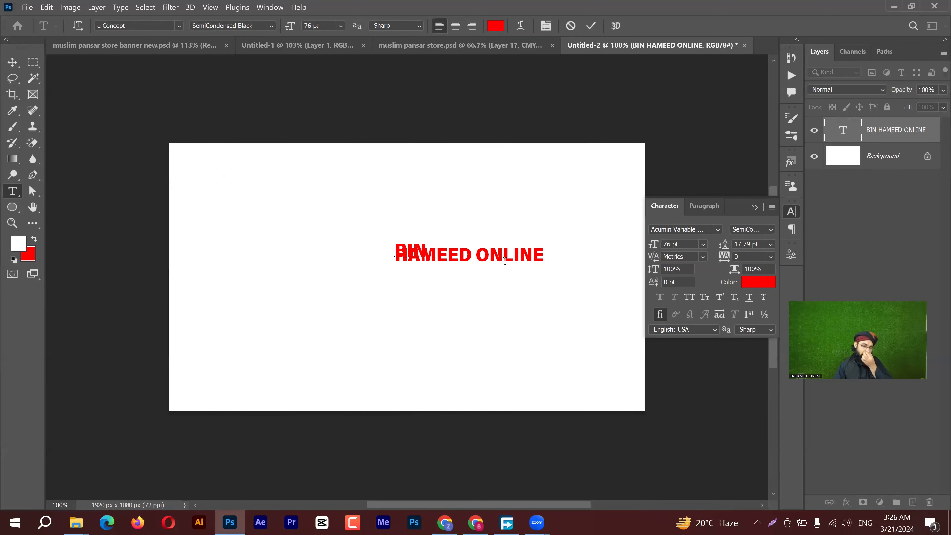
left_click(479, 257)
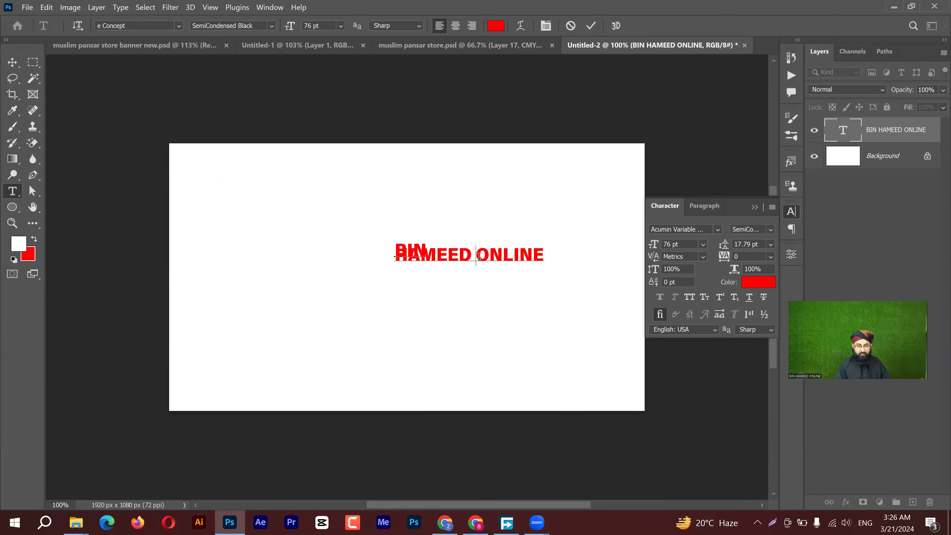
key("Return")
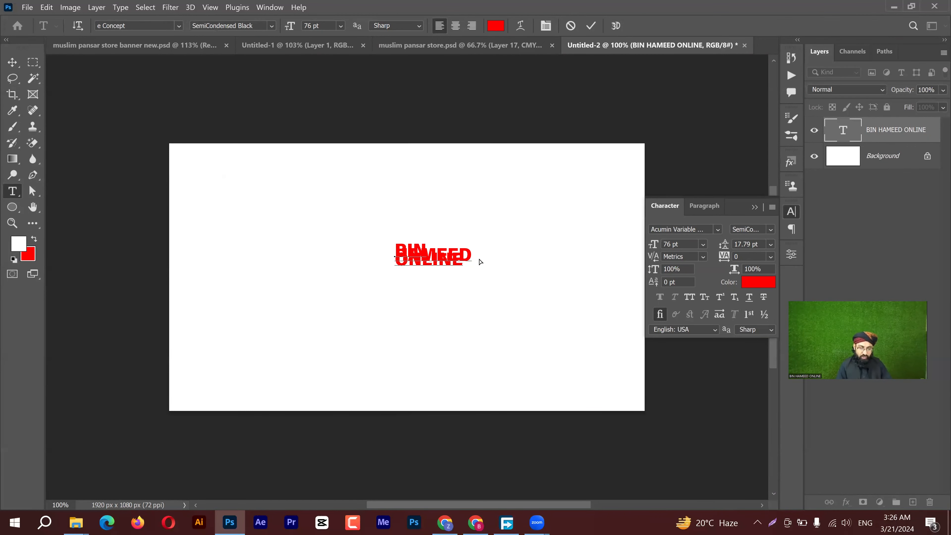
Step: Set all three text lines to Auto leading after trying 166 pt, and set their tracking to 460
key("ctrl+a")
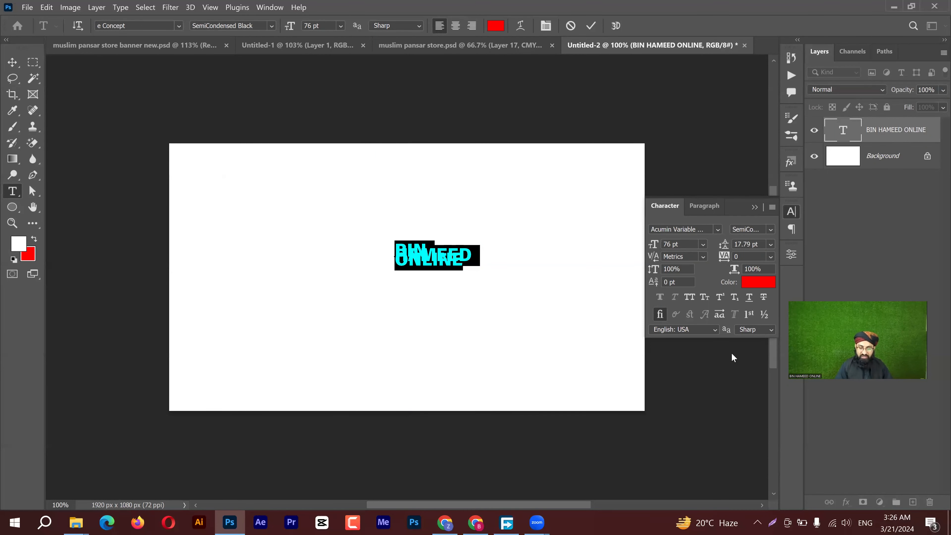
left_click_drag(725, 248, 810, 250)
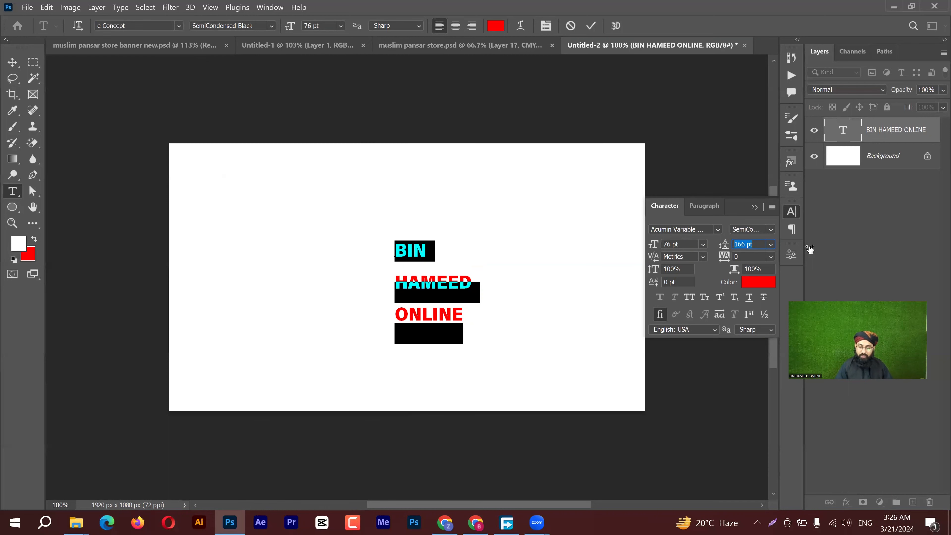
left_click(771, 246)
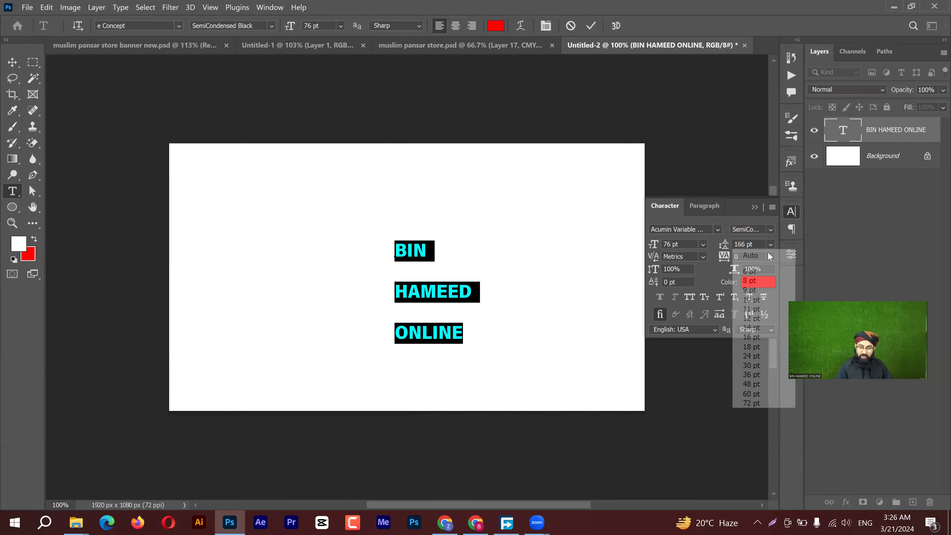
left_click(769, 255)
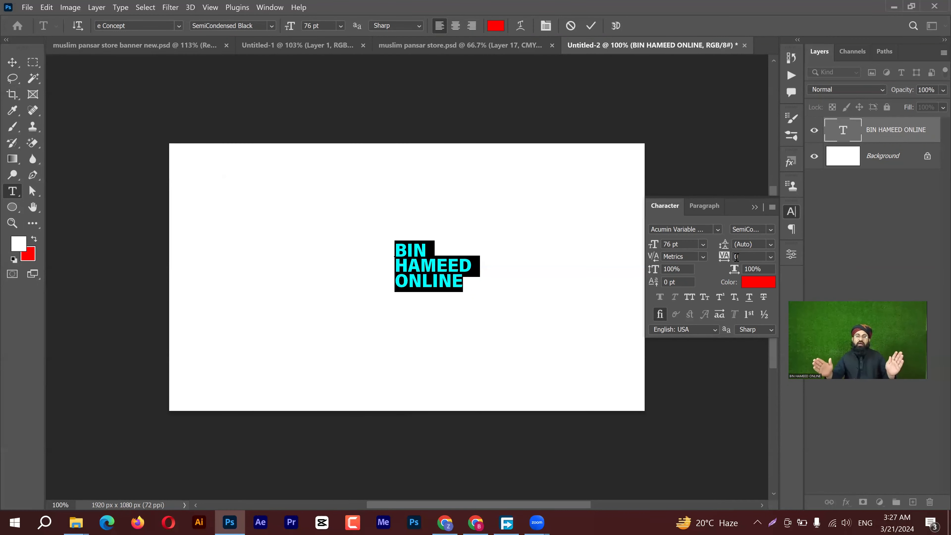
left_click_drag(727, 258, 478, 310)
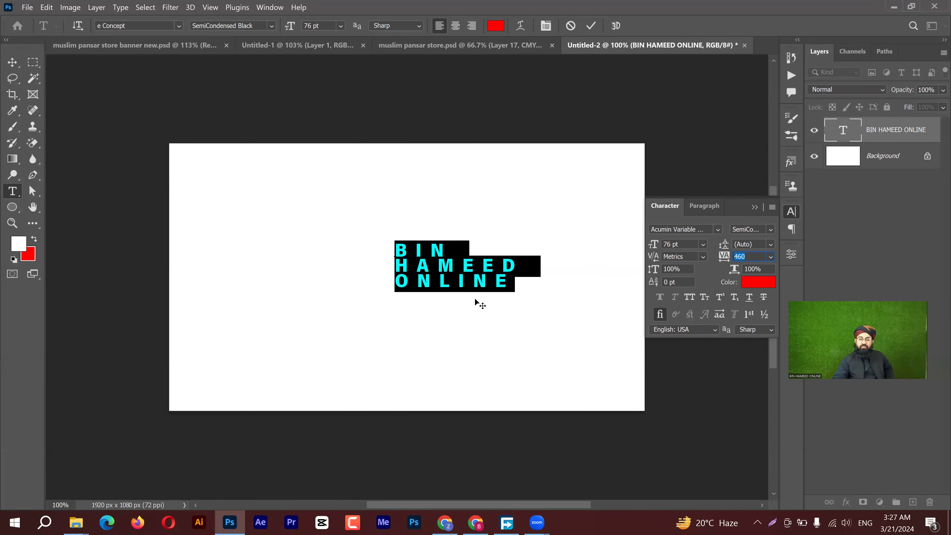
Step: Adjust the kerning with the whole text selected, changing it from Metrics to 0
left_click(657, 259)
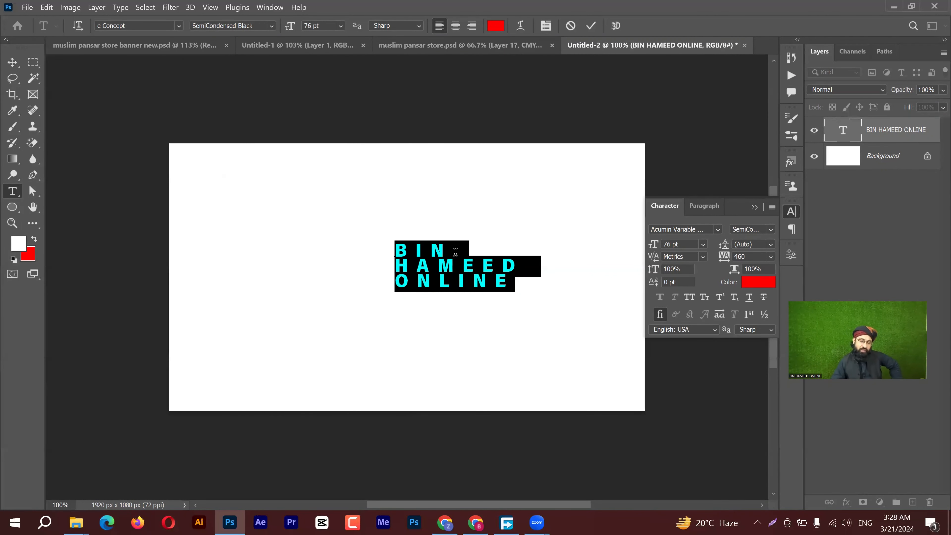
left_click(411, 247)
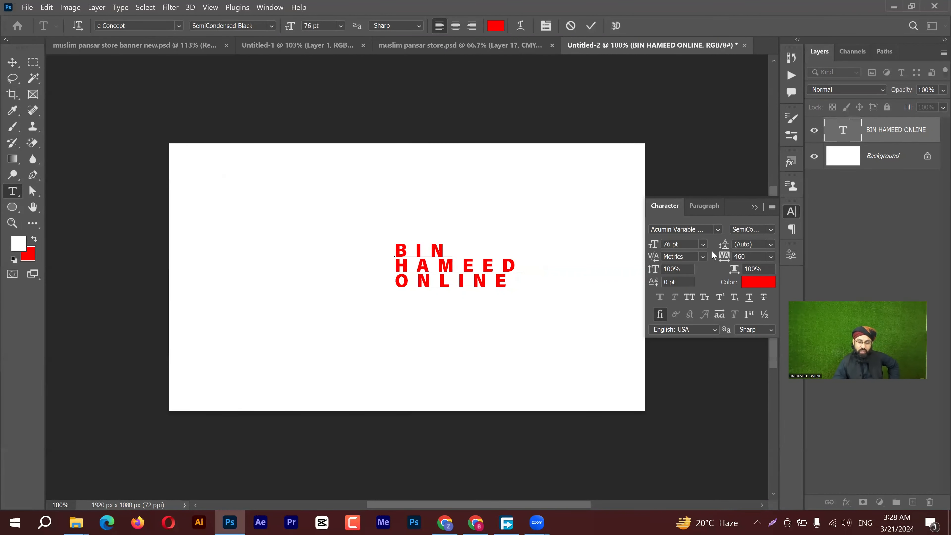
key("ctrl")
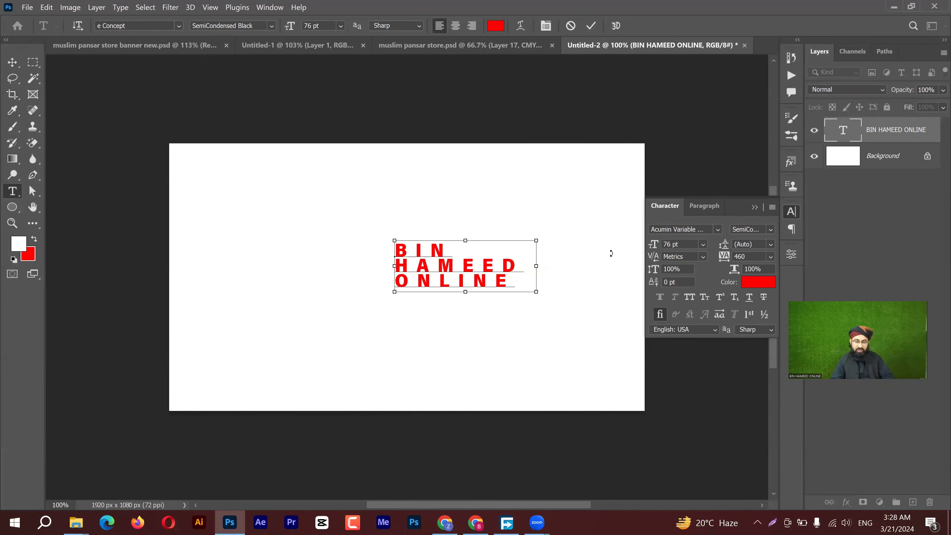
key("ctrl+a")
left_click_drag(653, 257, 862, 225)
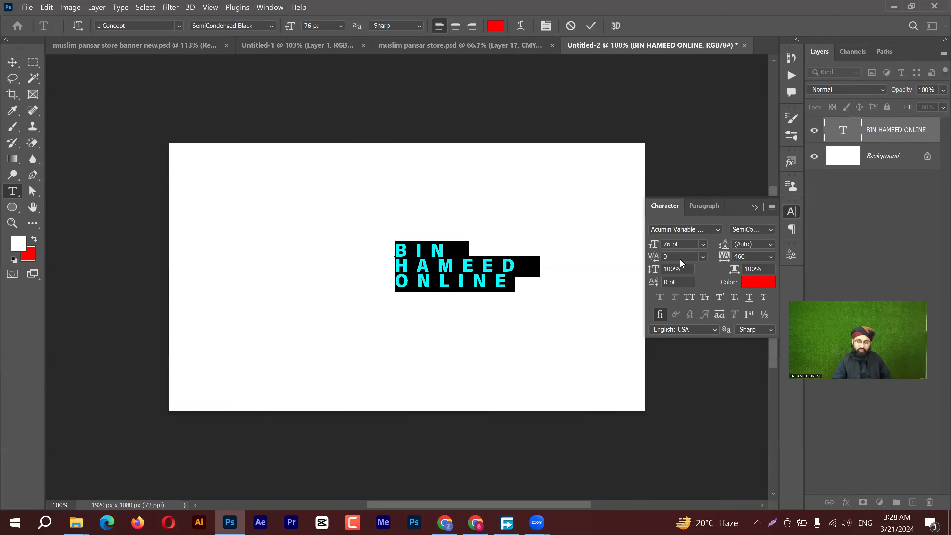
Step: Set the kerning between the B and I of the first line to 1060 and commit the text edit
left_click(416, 248)
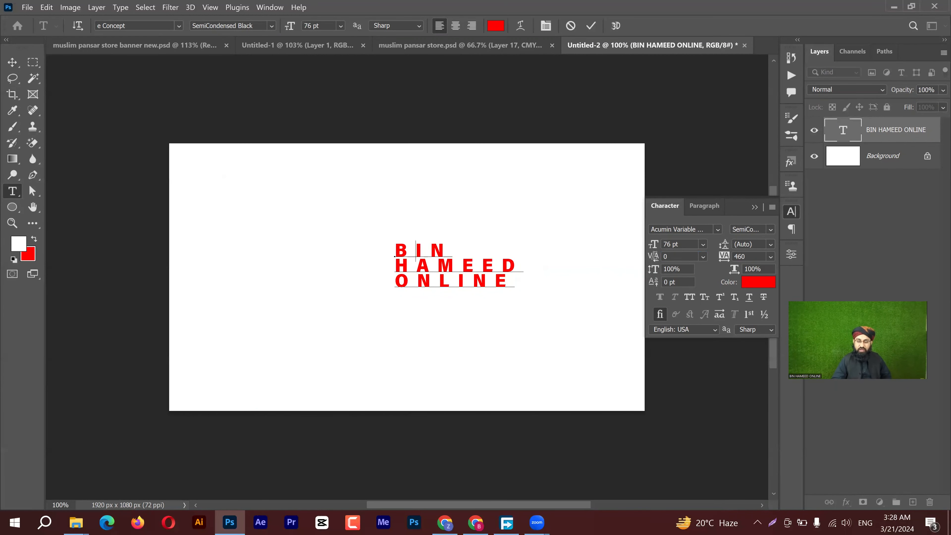
left_click_drag(653, 257, 721, 254)
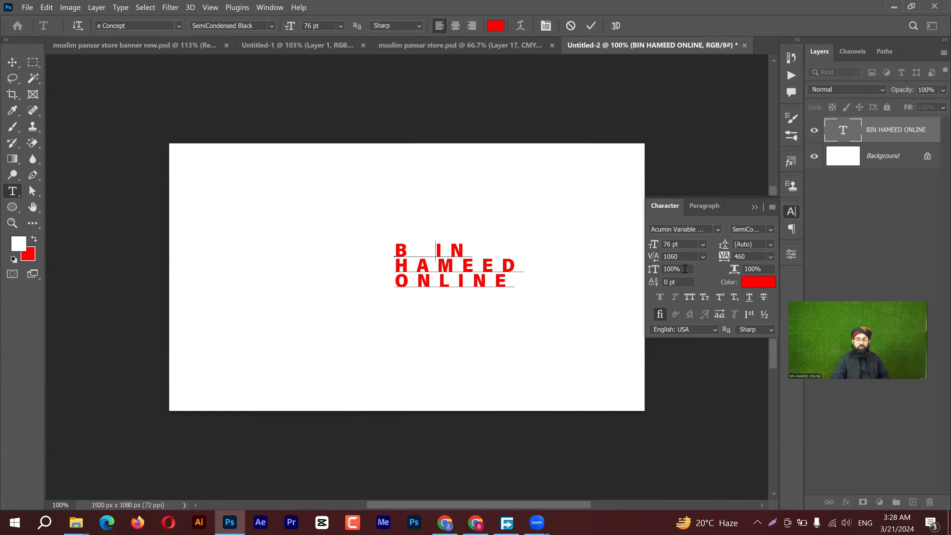
key("ctrl+a")
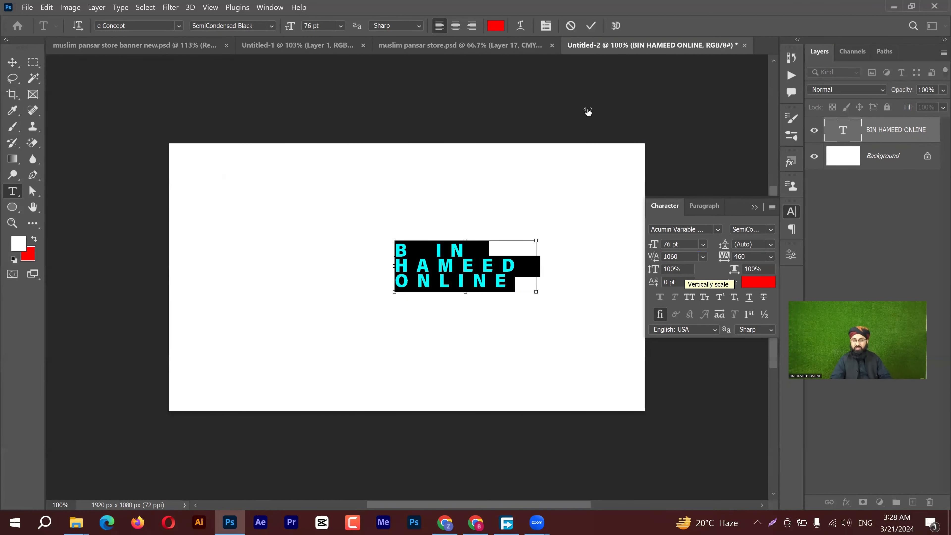
left_click(592, 26)
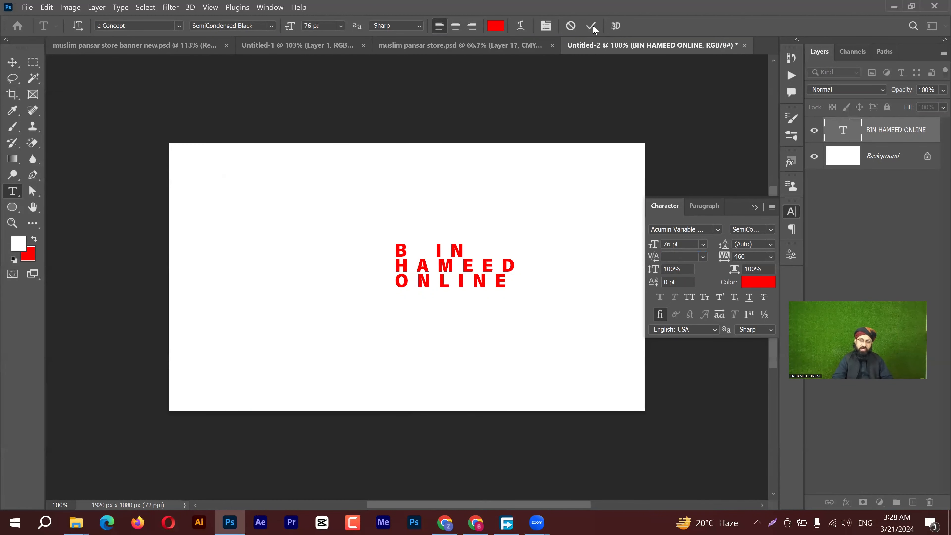
Step: Shift the baseline of the letter A in HAMEED to 128 pt and commit the text edit
left_click(592, 25)
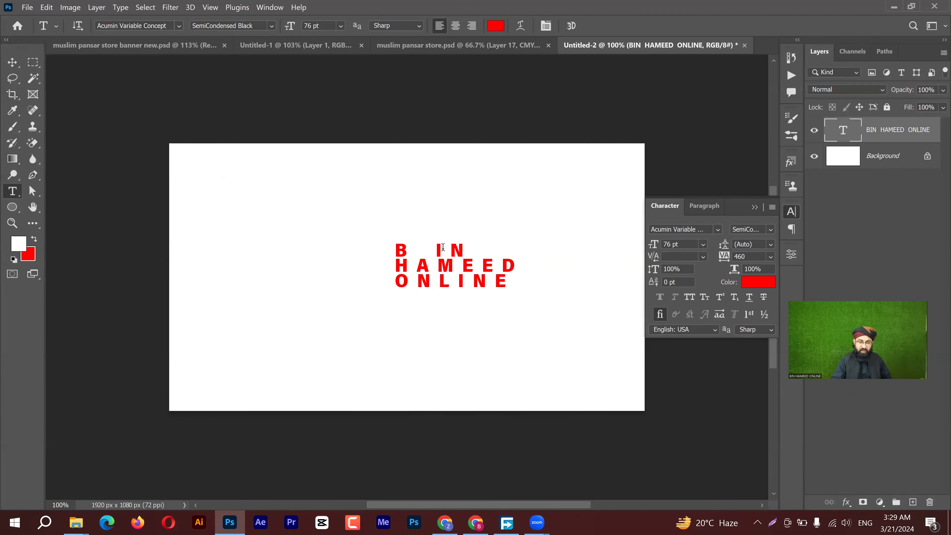
left_click(436, 247)
key("shift+Right")
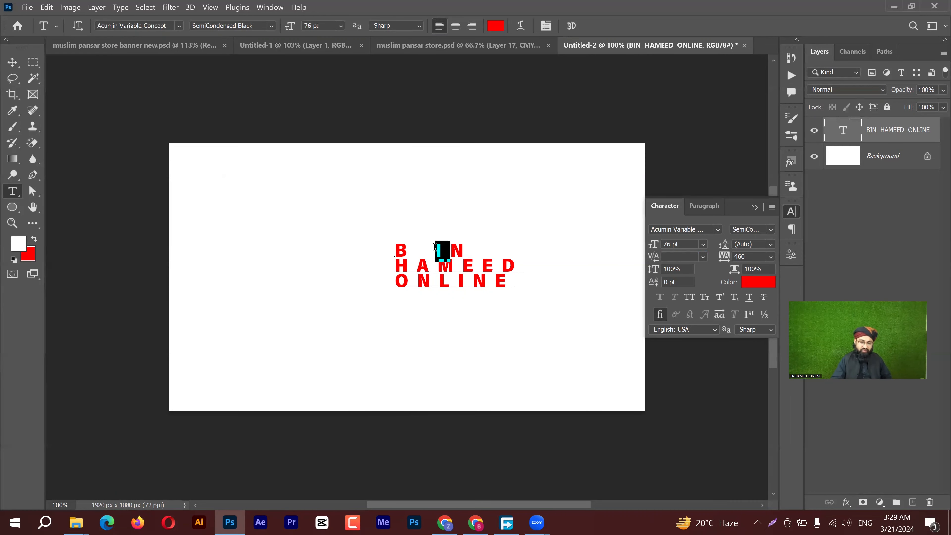
double_click(462, 249)
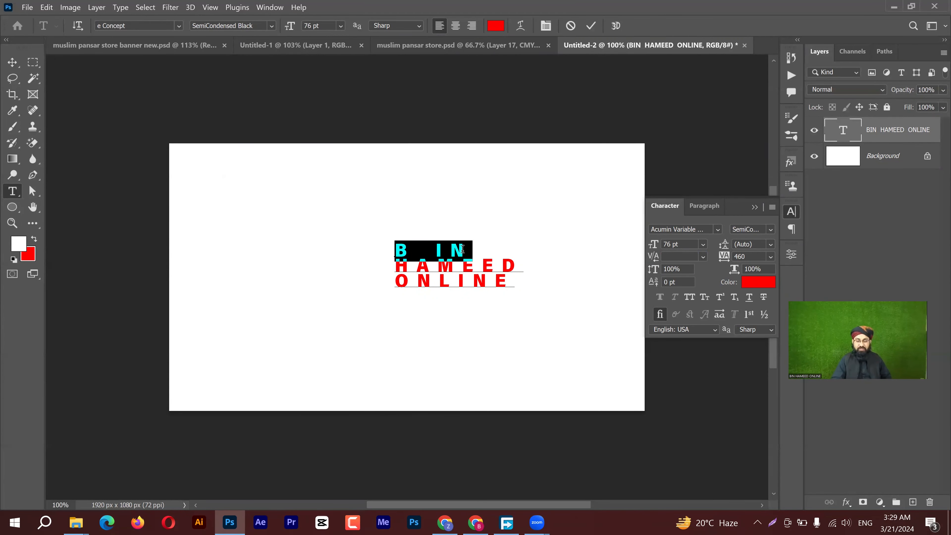
left_click(445, 246)
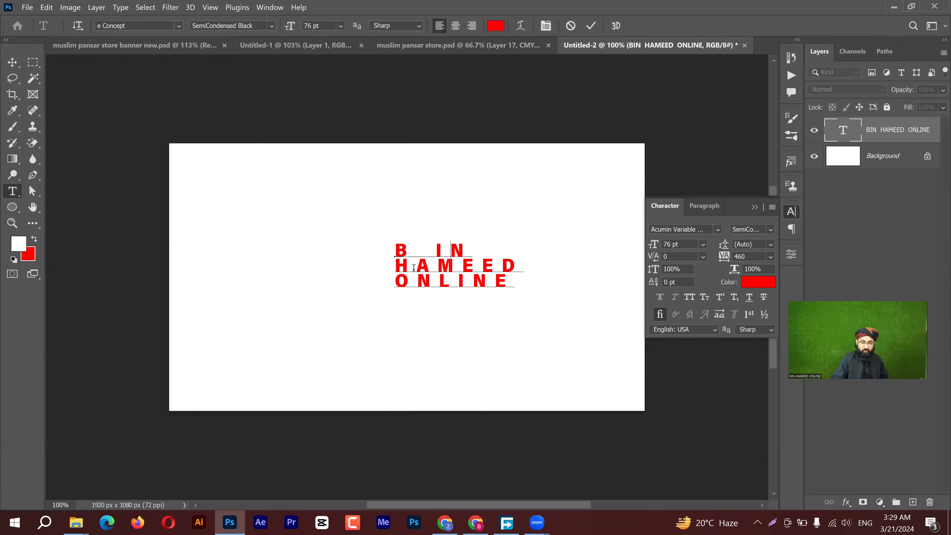
key("shift+Left")
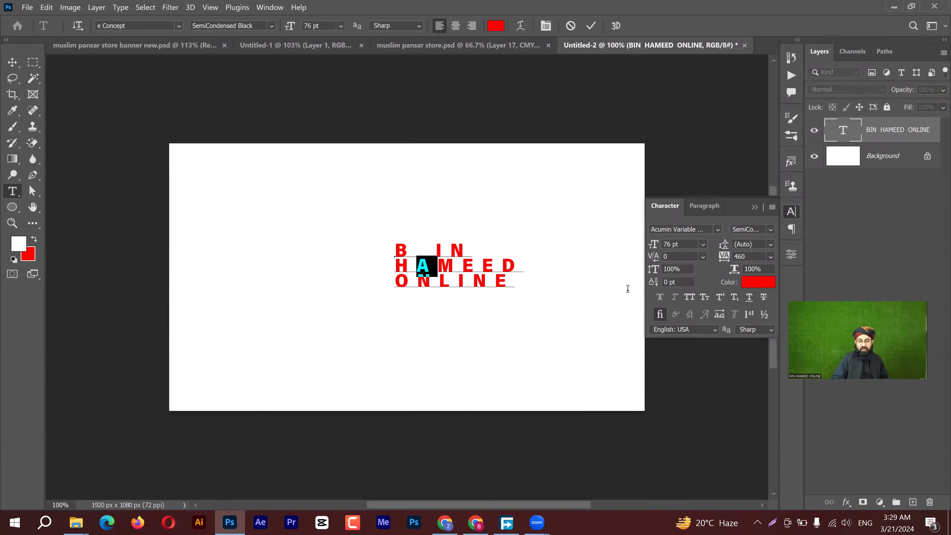
left_click_drag(653, 286, 733, 288)
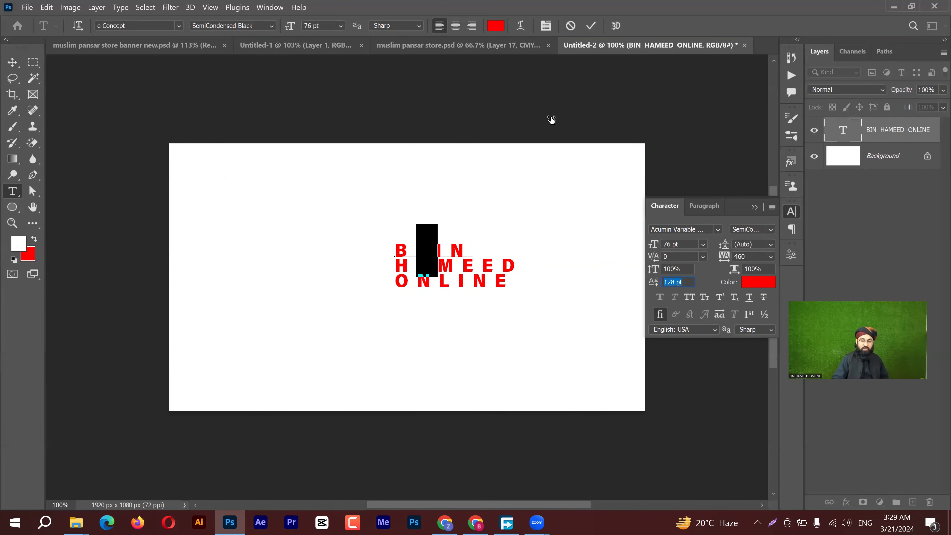
left_click(592, 30)
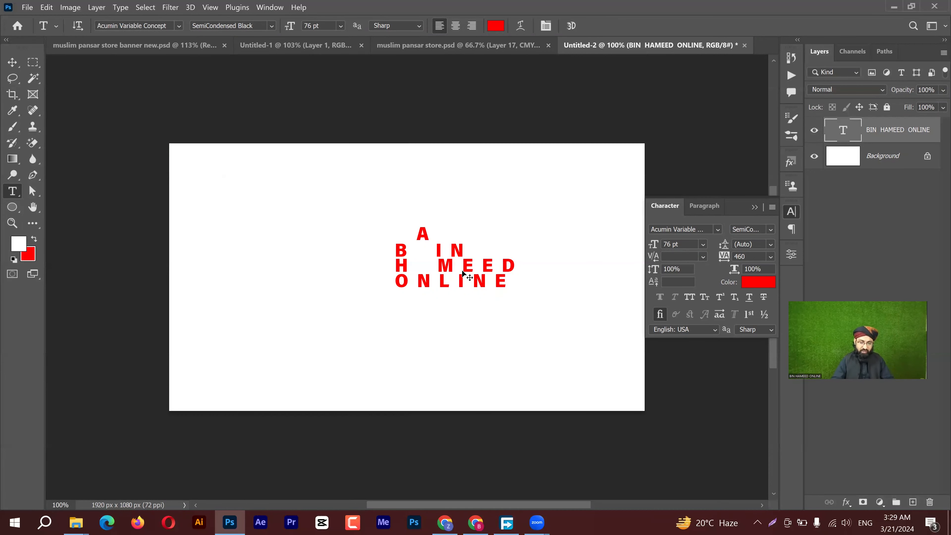
Step: Move the red three-line text block toward the canvas's left side and return to the Horizontal Type tool
key("v")
left_click_drag(328, 269, 194, 266)
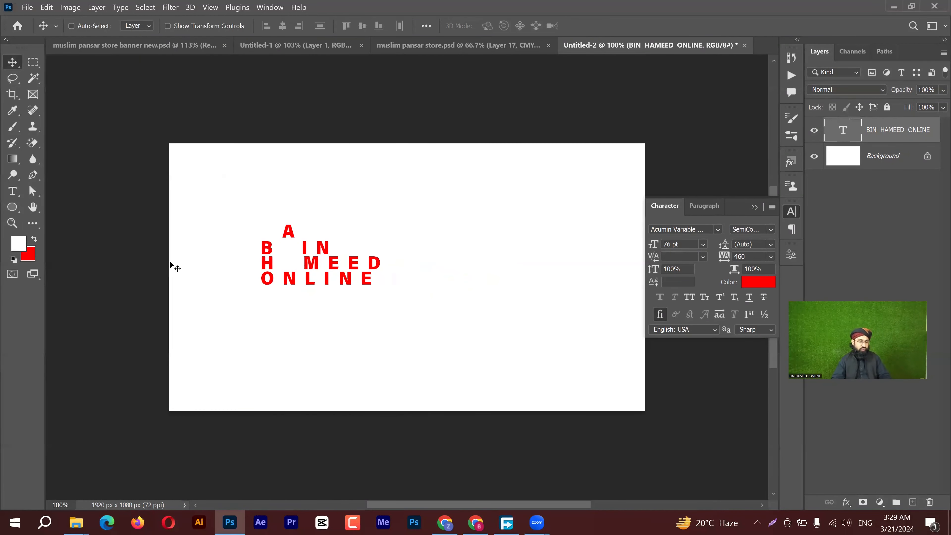
right_click(17, 190)
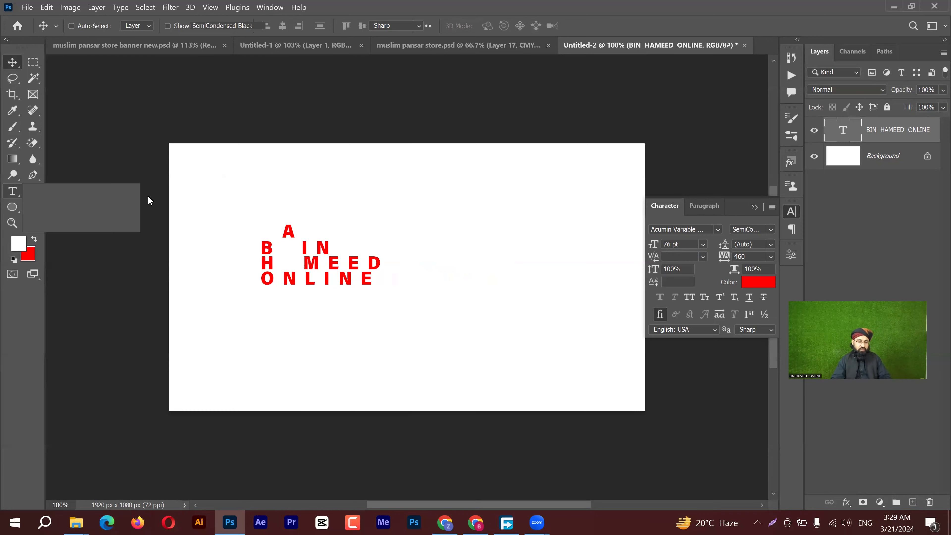
left_click(82, 190)
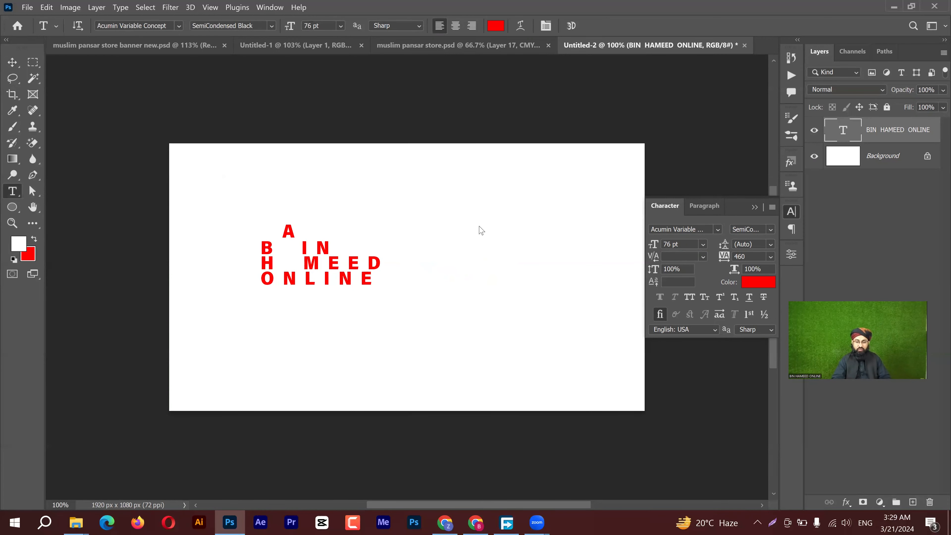
Step: Try the Vertical Type tool, return to the Horizontal Type tool and place a Lorem Ipsum text layer beside the red text
key("shift+t")
left_click(11, 189)
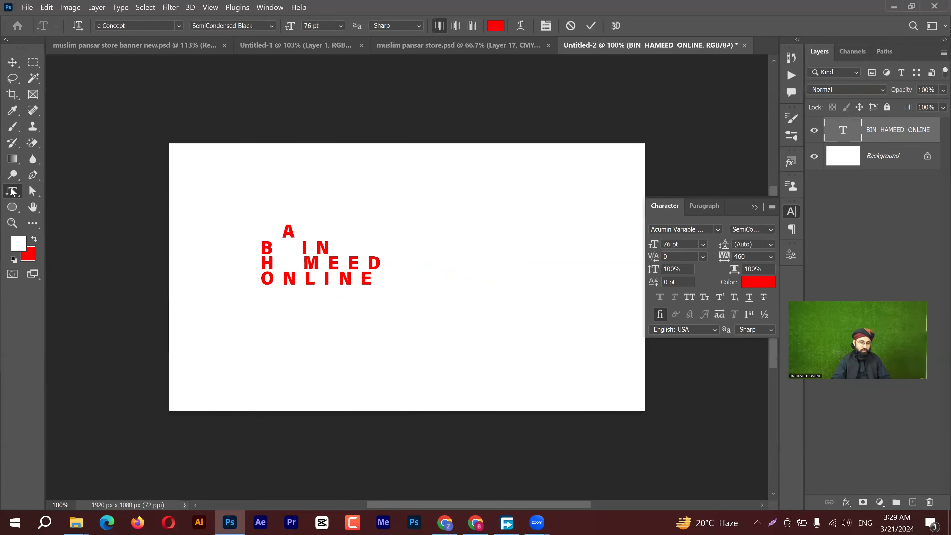
right_click(13, 192)
left_click(41, 191)
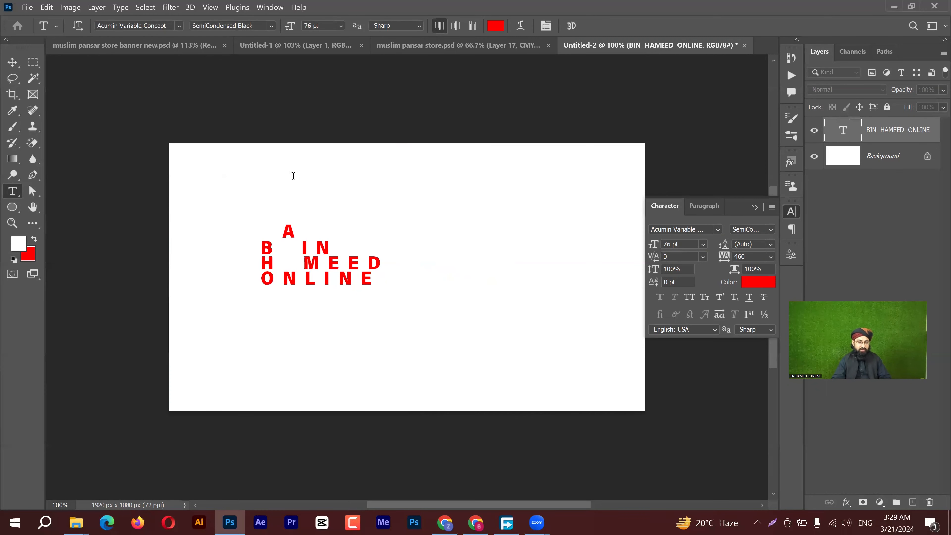
left_click(470, 199)
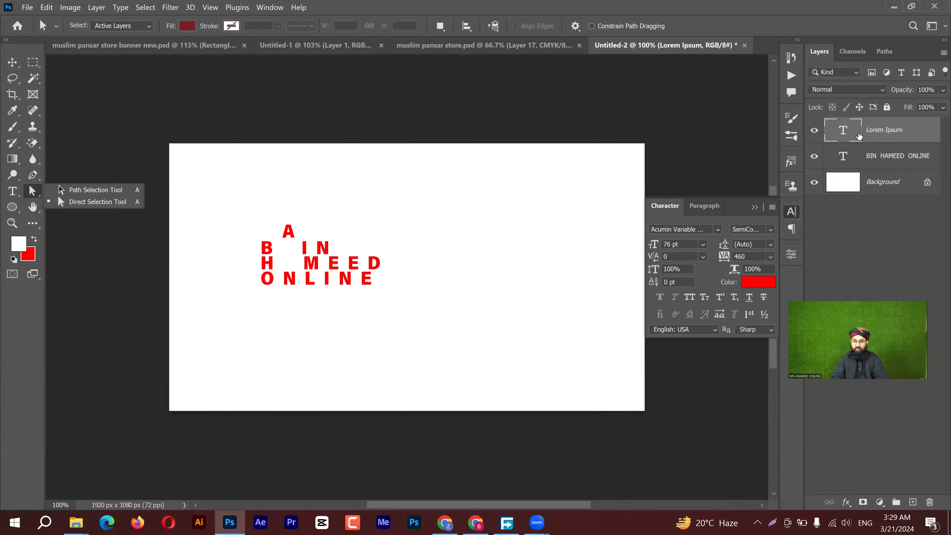
Step: Select the Lorem Ipsum layer and review the available Type tool variants
left_click(860, 136)
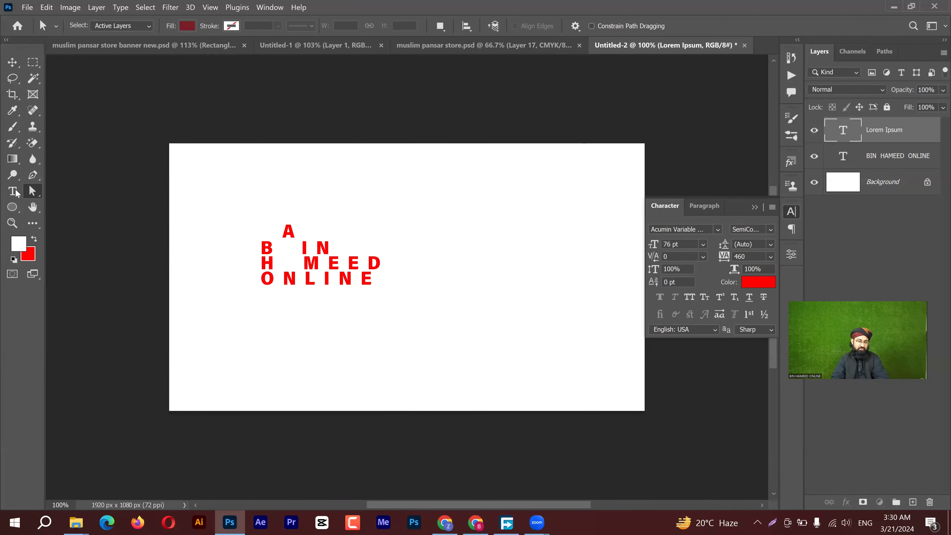
left_click(14, 193)
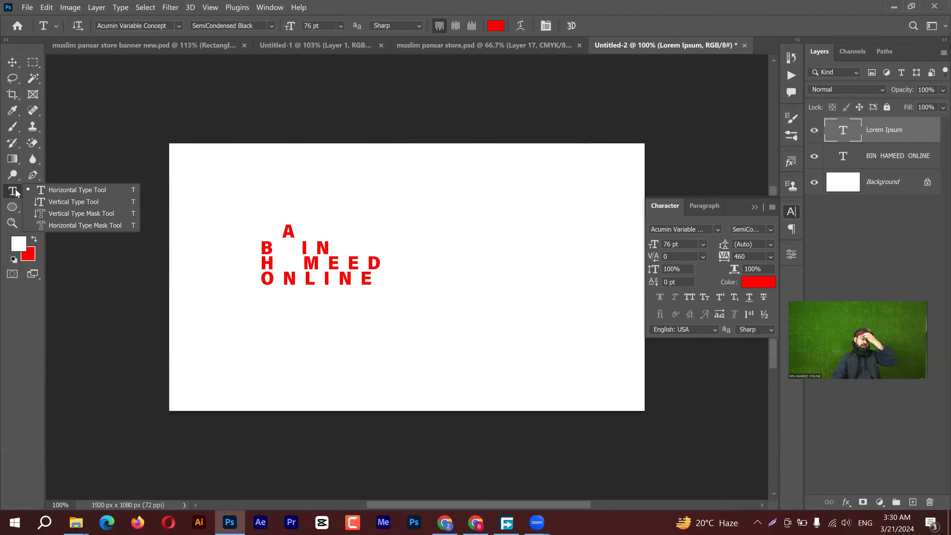
left_click(16, 193)
right_click(16, 193)
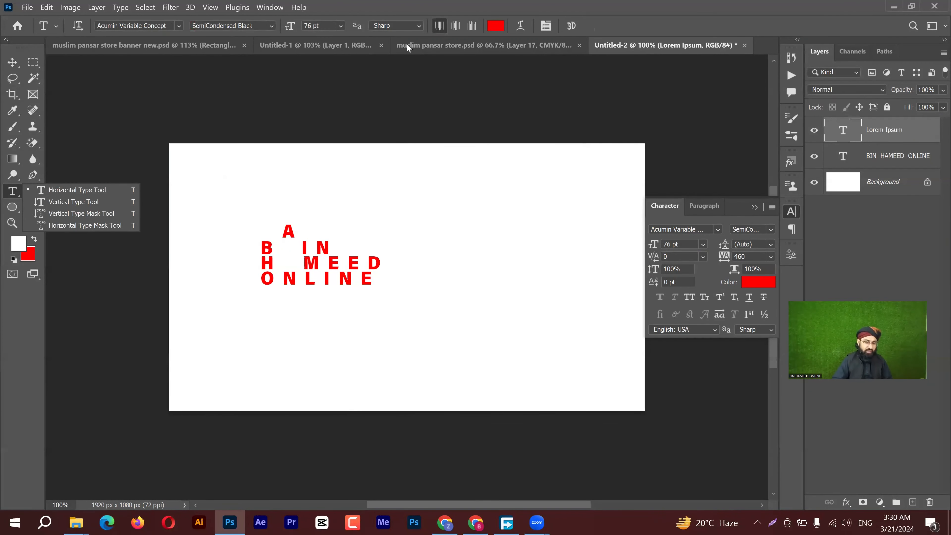
left_click(493, 1)
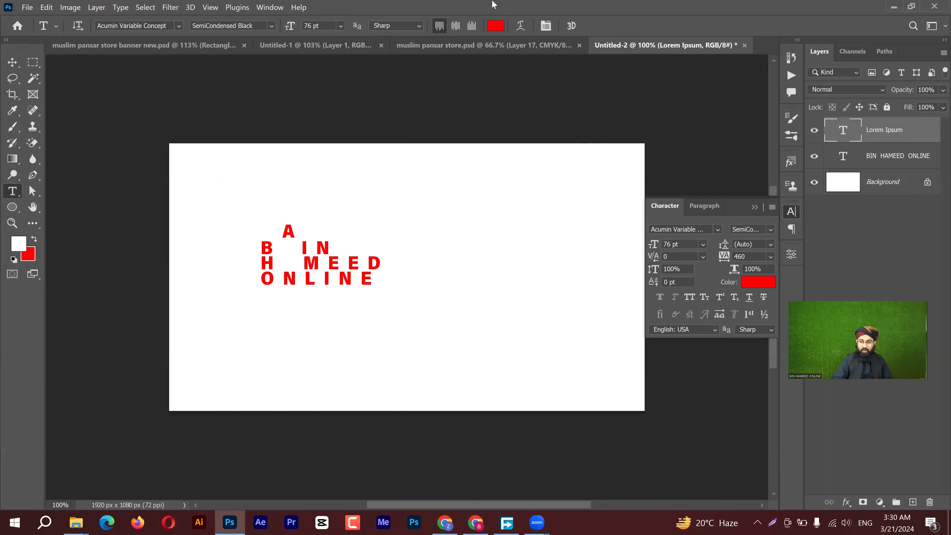
Step: Add a new text layer in the canvas's upper-right area with the Arabic text القآن الحكيم
left_click(540, 187)
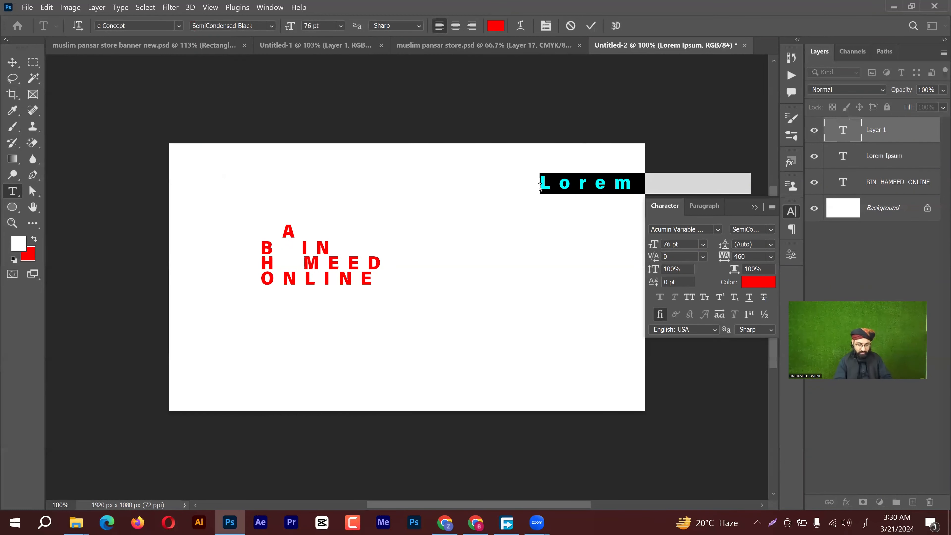
left_click(540, 187)
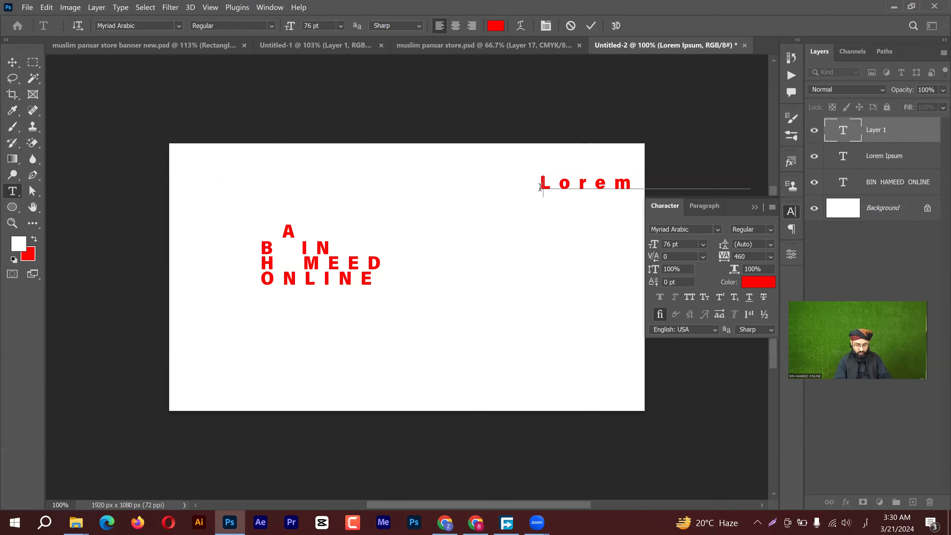
type("لقآن الح")
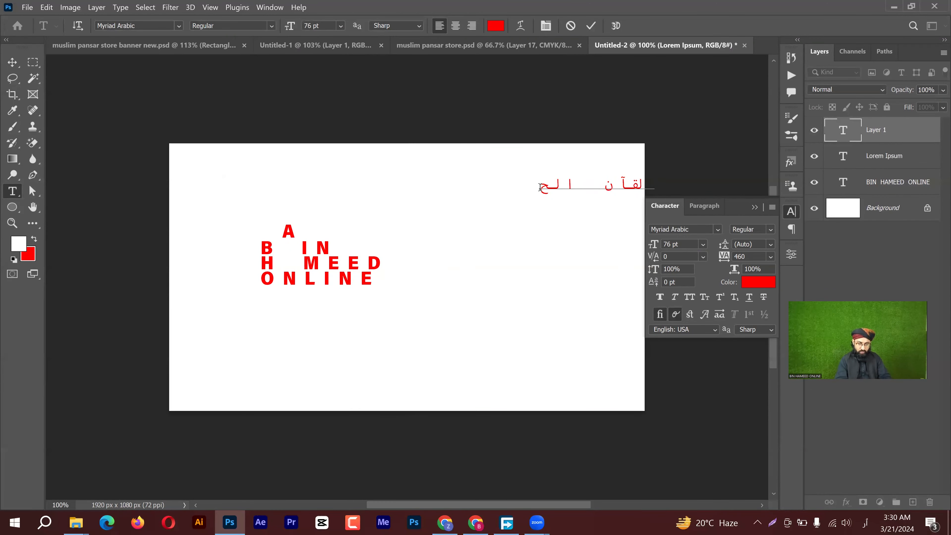
type("كيم")
Step: Set the whole Arabic text to the Alvi Nastaleeq Regular font with a tracking of 0
key("ctrl+a")
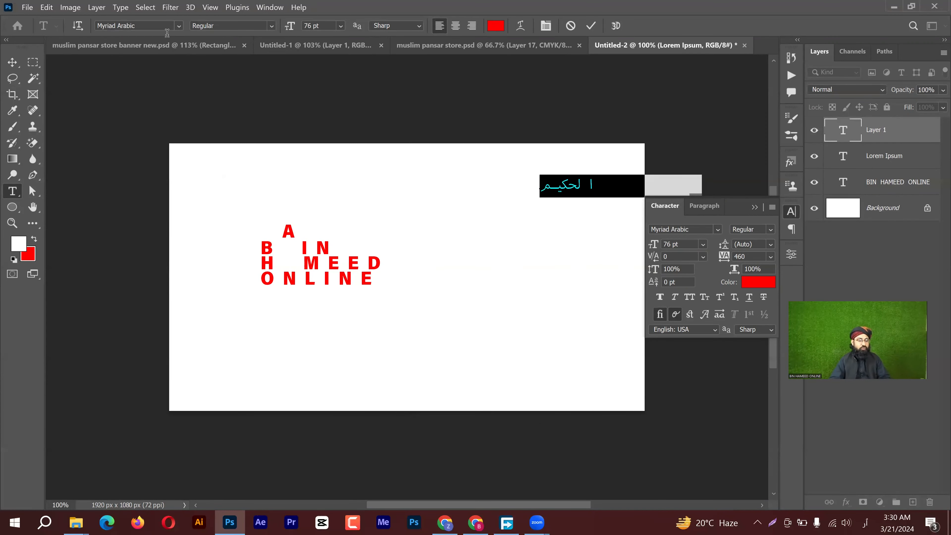
left_click(160, 26)
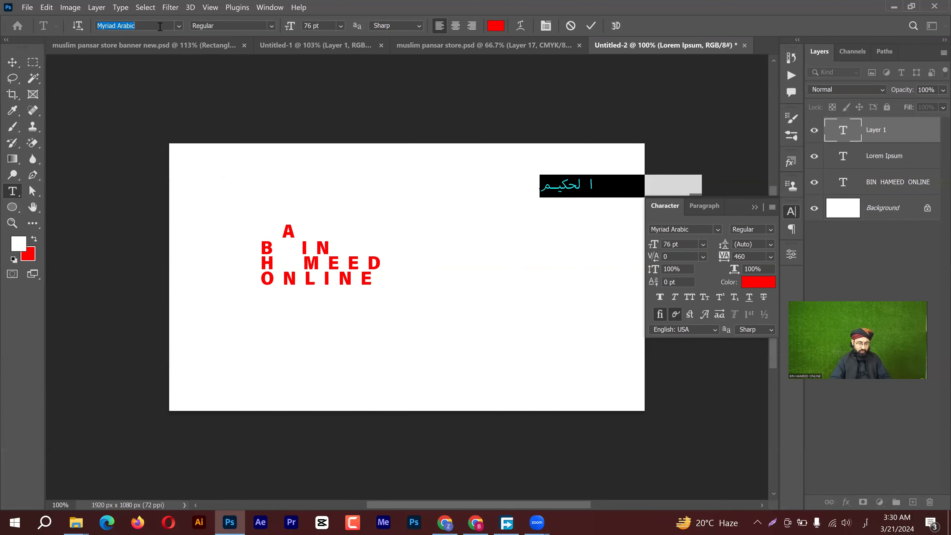
type("a")
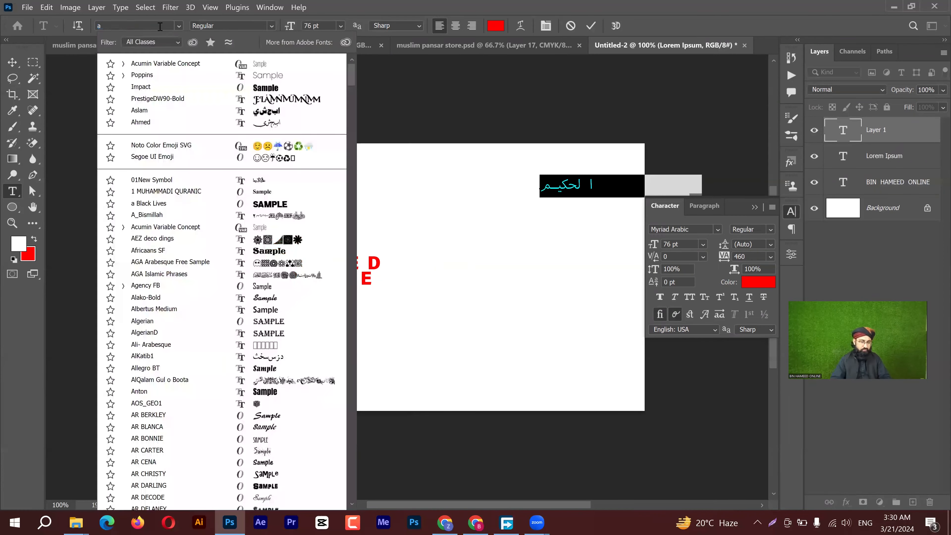
type("lvi Nastaleeq")
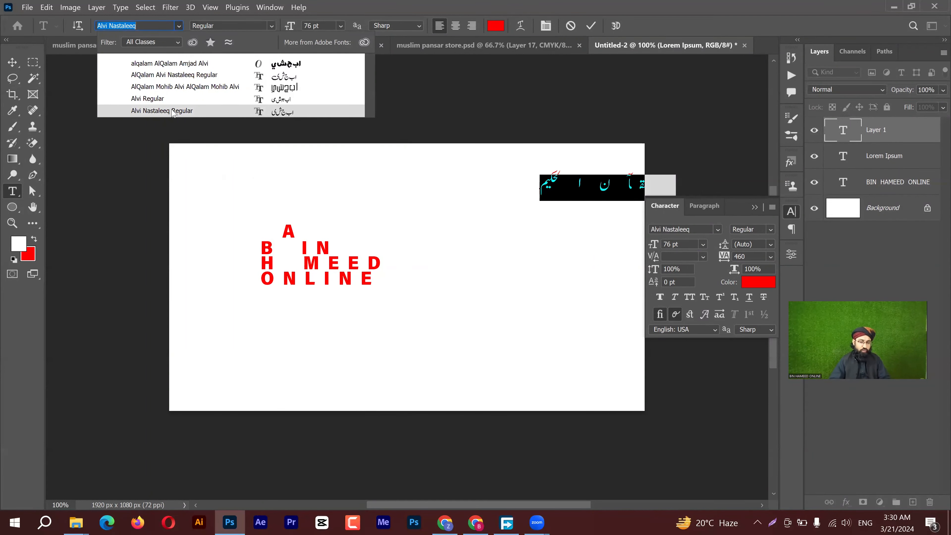
left_click(172, 111)
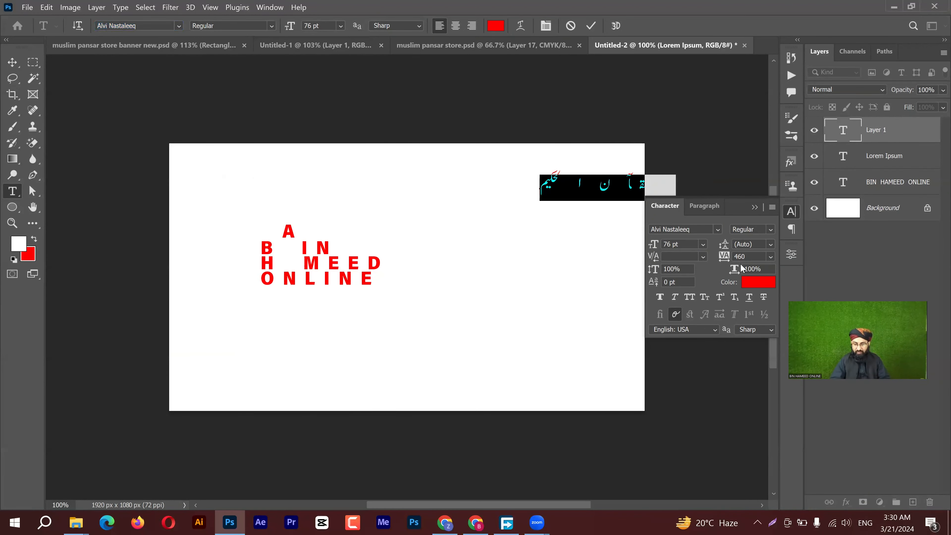
left_click(771, 257)
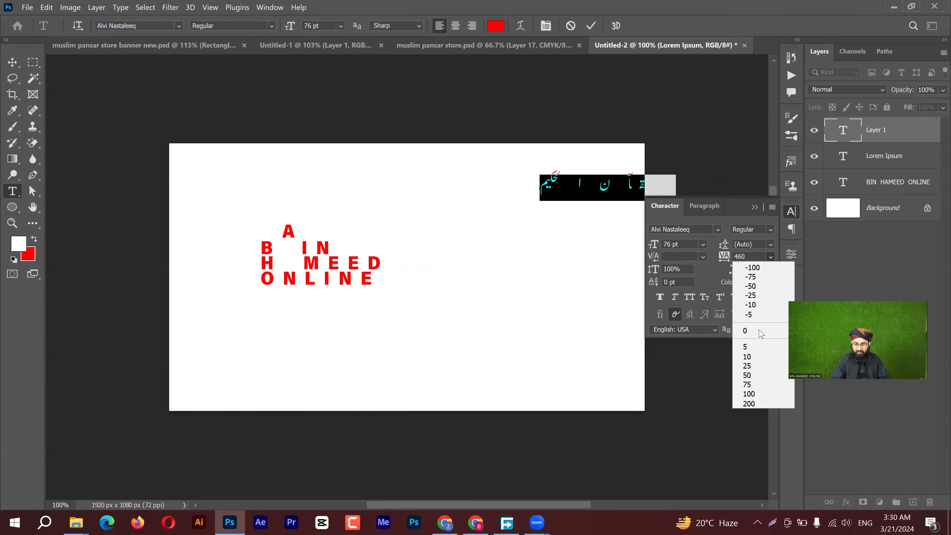
left_click(753, 330)
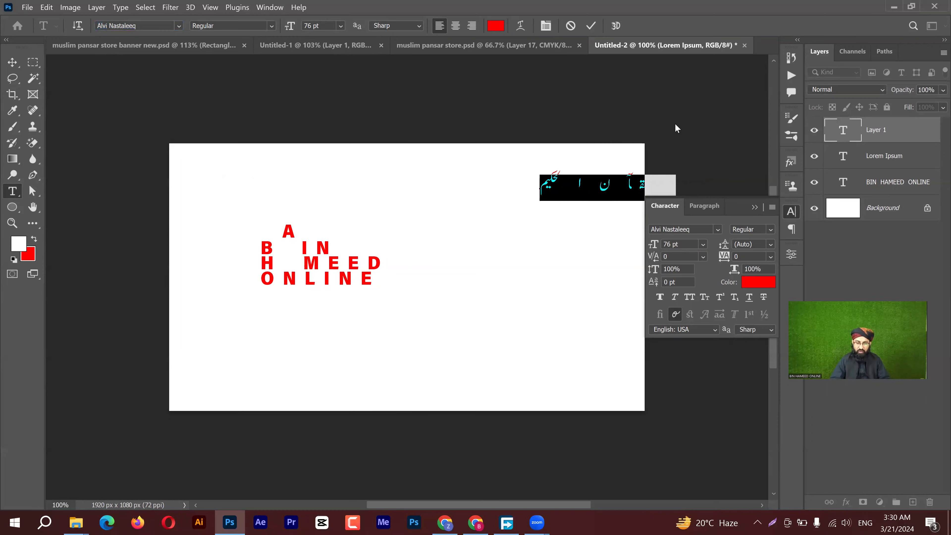
Step: Insert the missing letter ر so the Arabic text reads القرآن الحكيم, and commit the edit
double_click(656, 143)
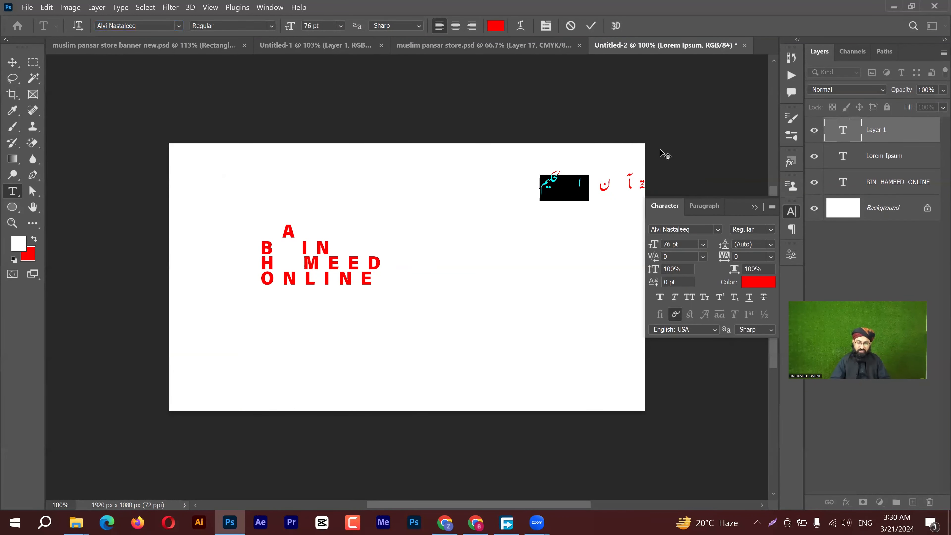
left_click(580, 182)
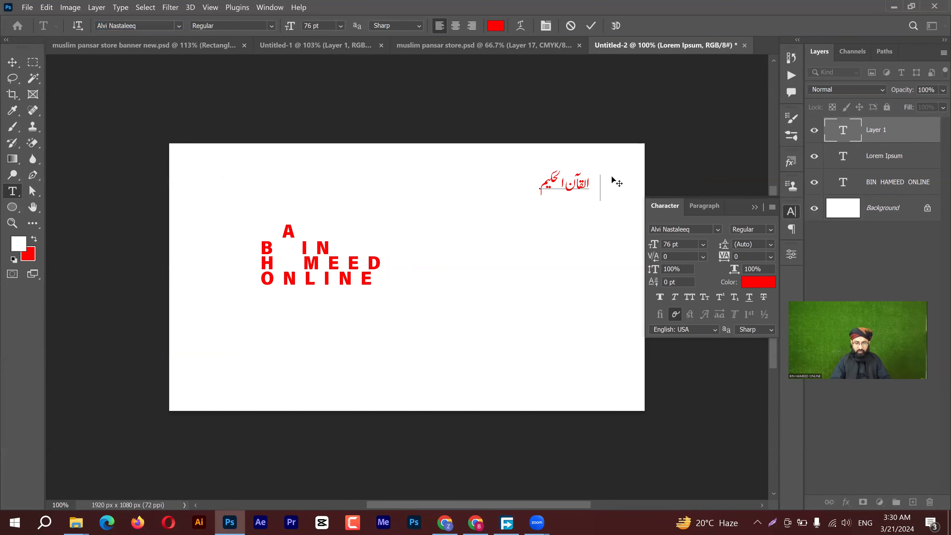
type("r")
key("ctrl")
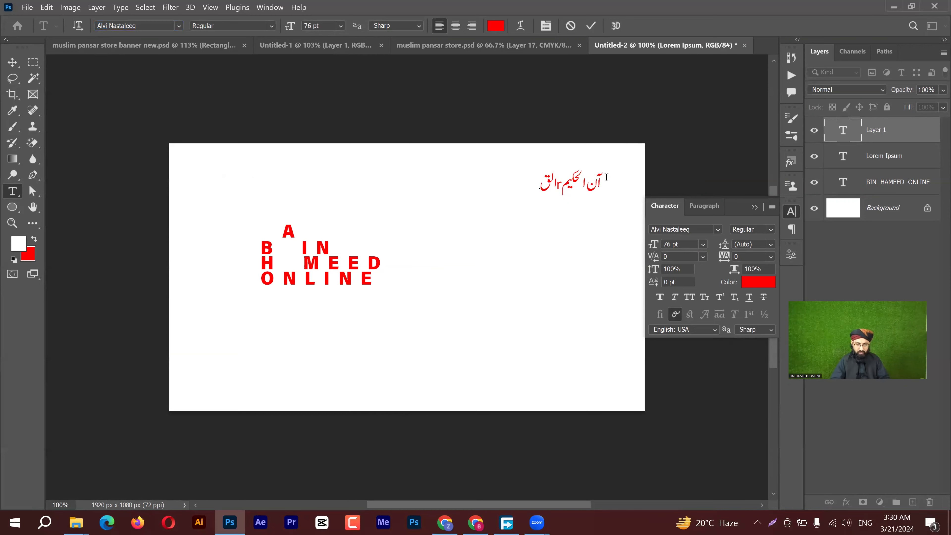
key("BackSpace")
key("alt+shift")
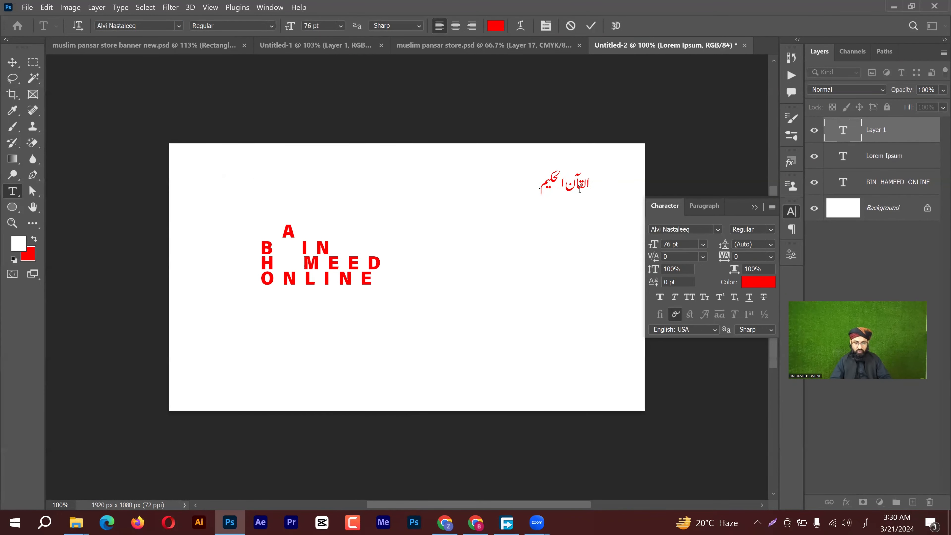
type("ر")
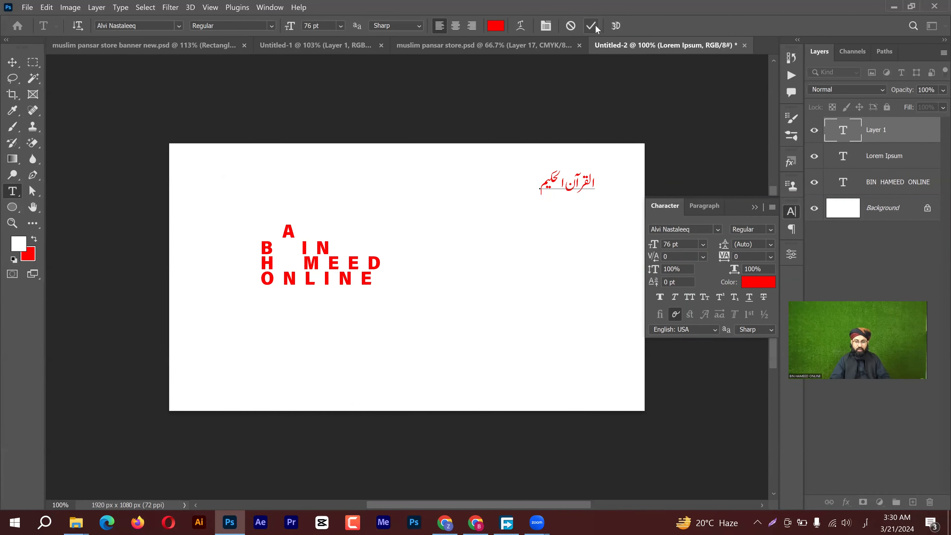
left_click(593, 26)
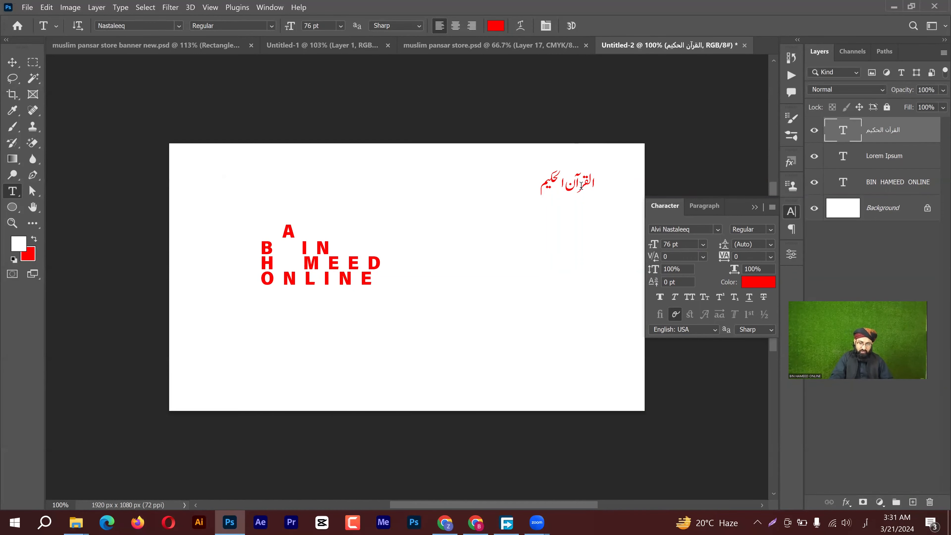
Step: Set the kerning after the alif of الحكيم to -180
scroll(581, 186, "up", 10)
left_click(524, 167)
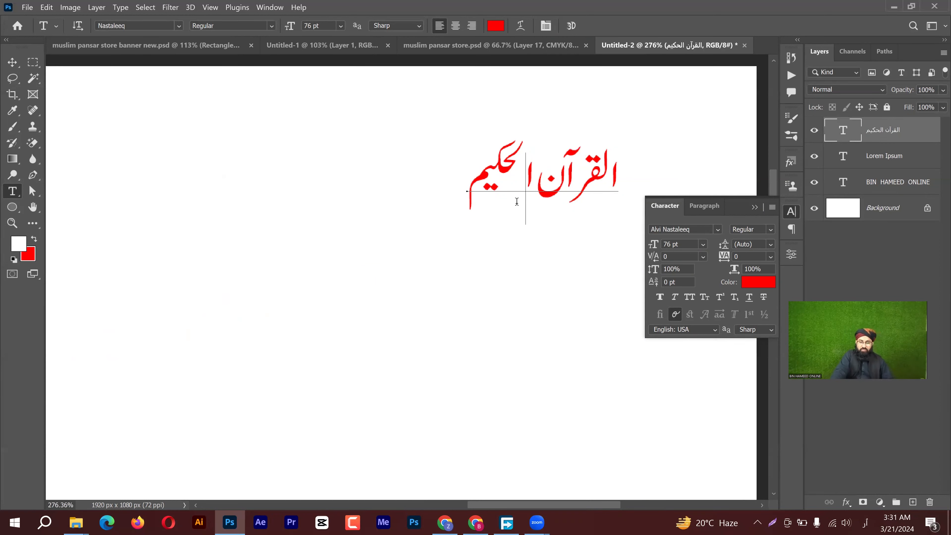
left_click_drag(645, 259, 641, 259)
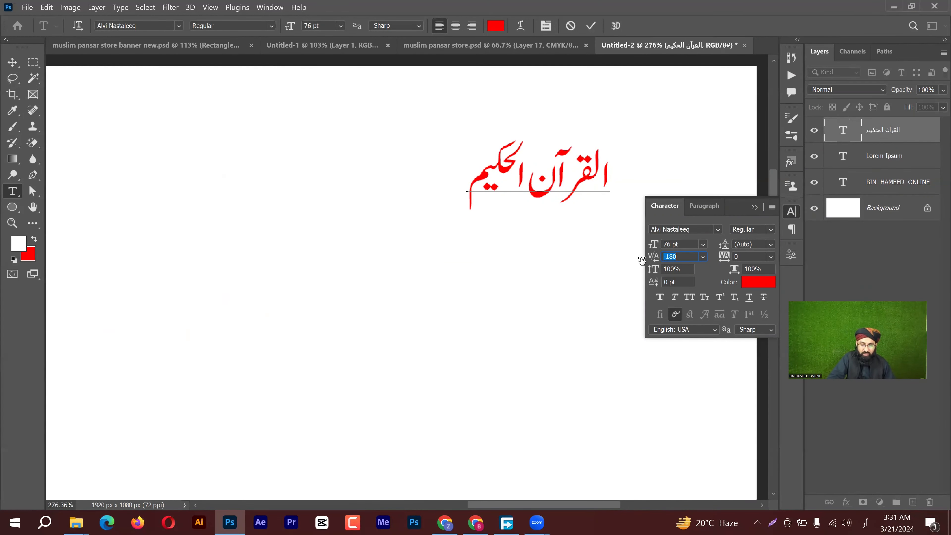
Step: Raise the letter آ in القرآن with a baseline shift of 16 pt
left_click(566, 164)
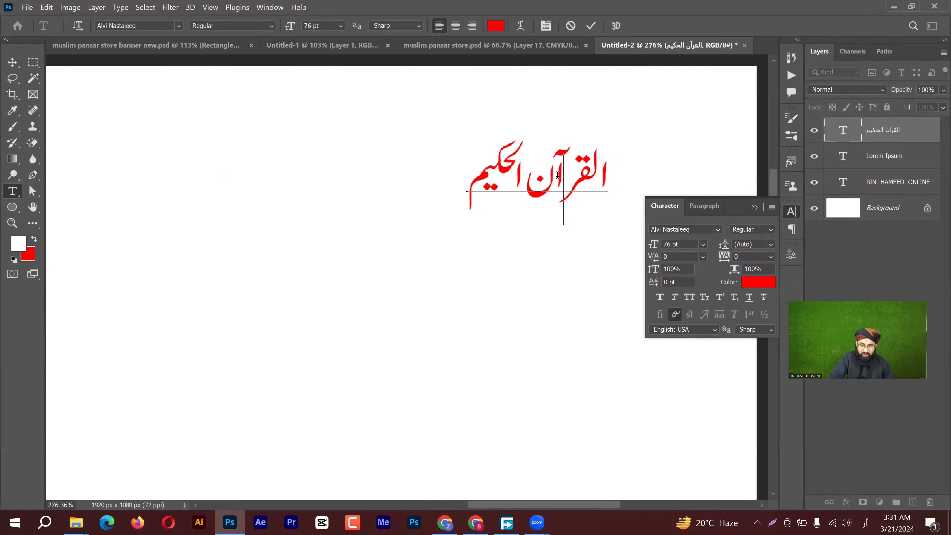
key("shift+Left")
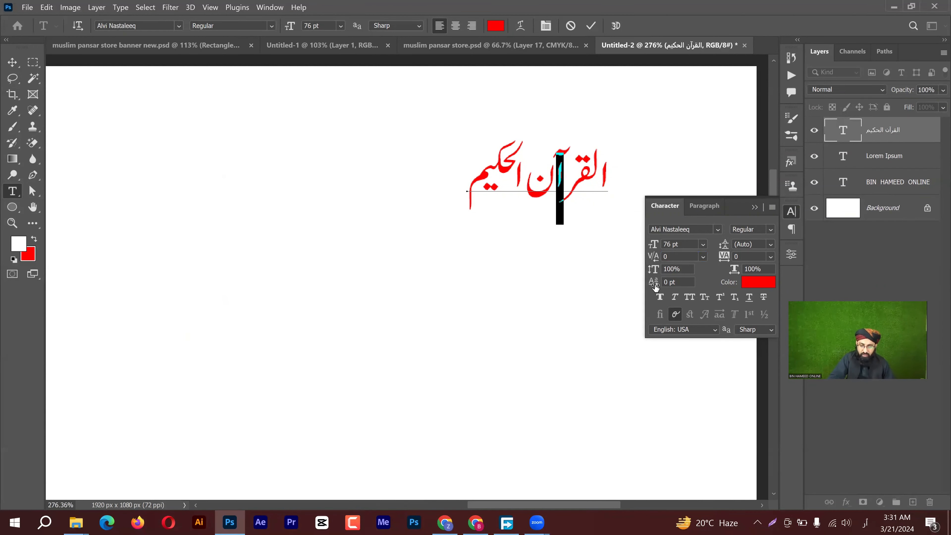
left_click_drag(654, 284, 664, 287)
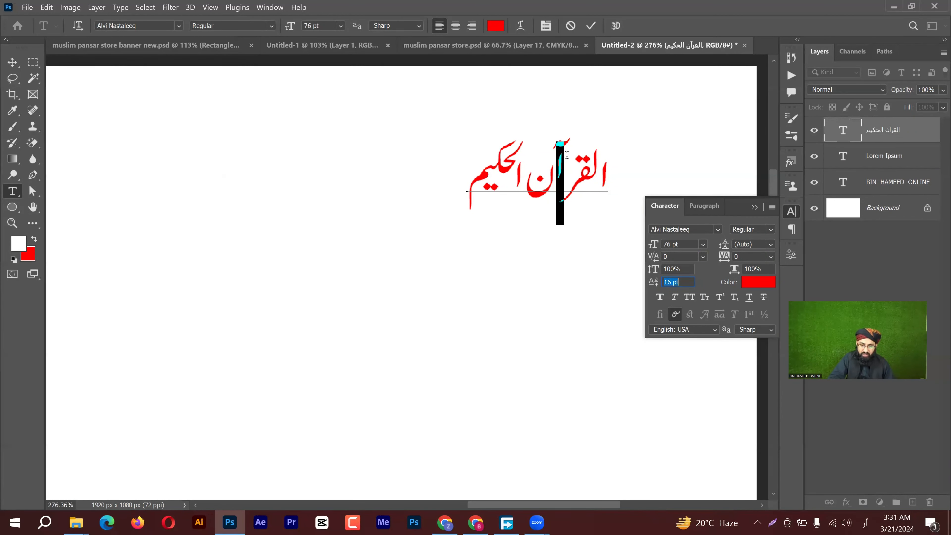
Step: Set the kerning between ر and آ in القرآن to -220, and commit the text edit
left_click(571, 160)
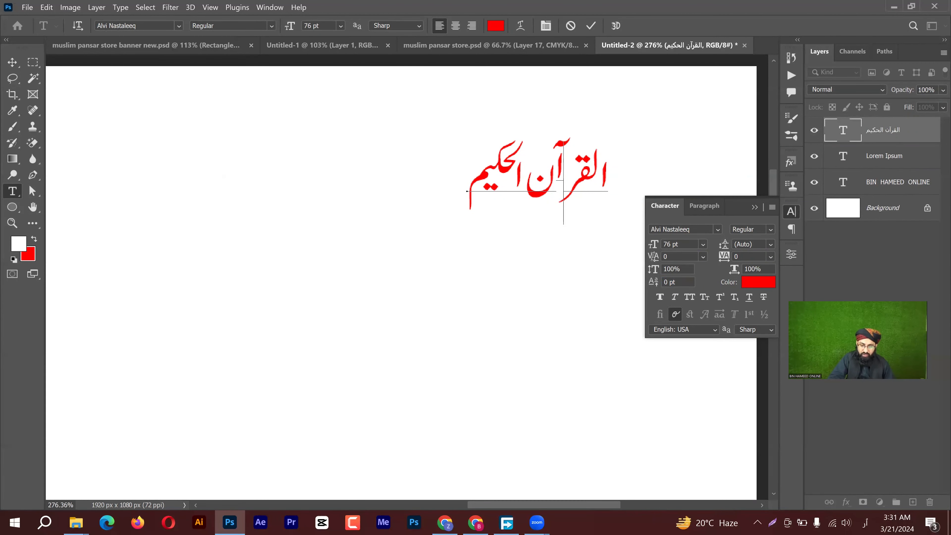
left_click_drag(654, 256, 646, 257)
key("Return")
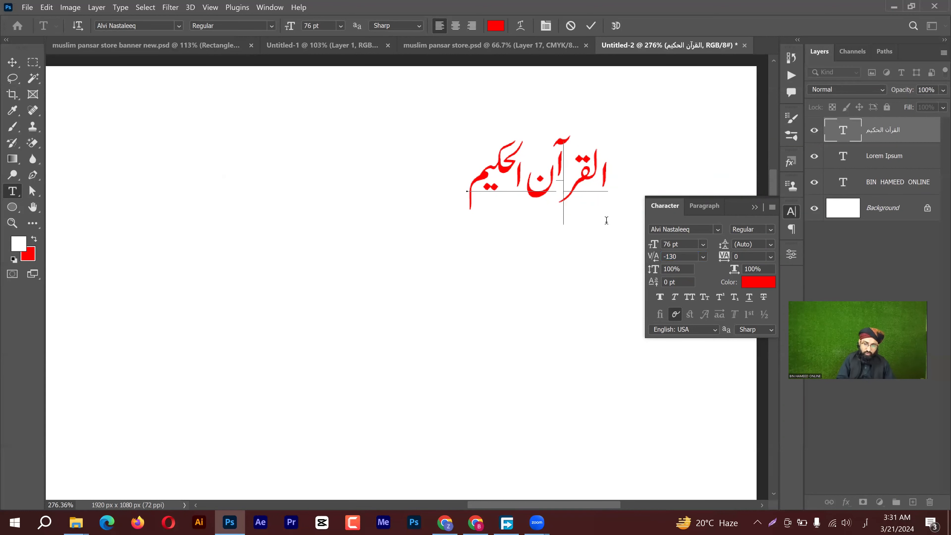
key("alt+Right")
key("Left")
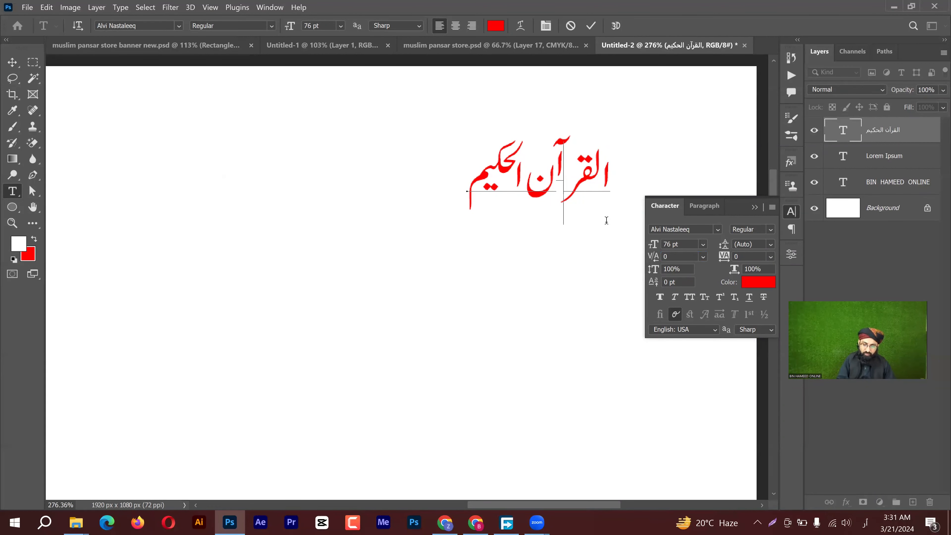
left_click(648, 257)
left_click_drag(647, 258, 641, 257)
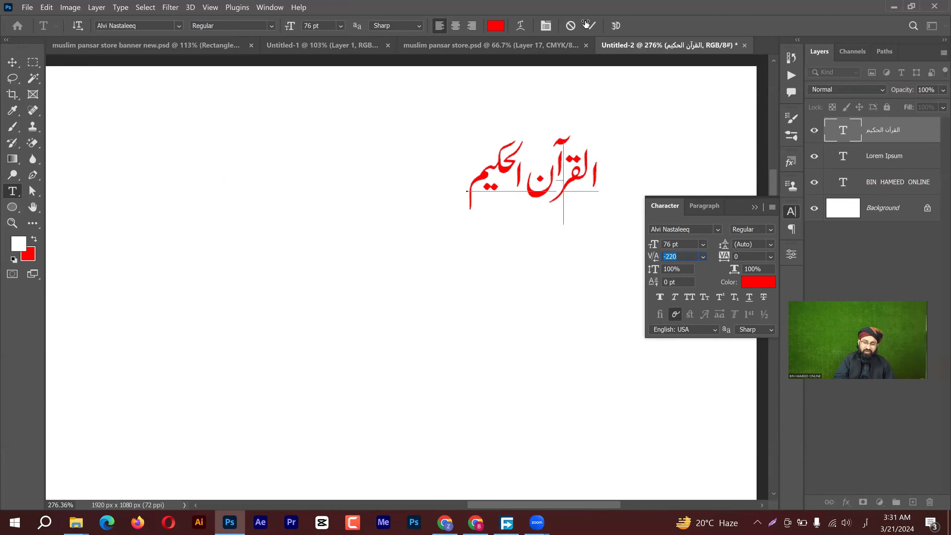
left_click(594, 27)
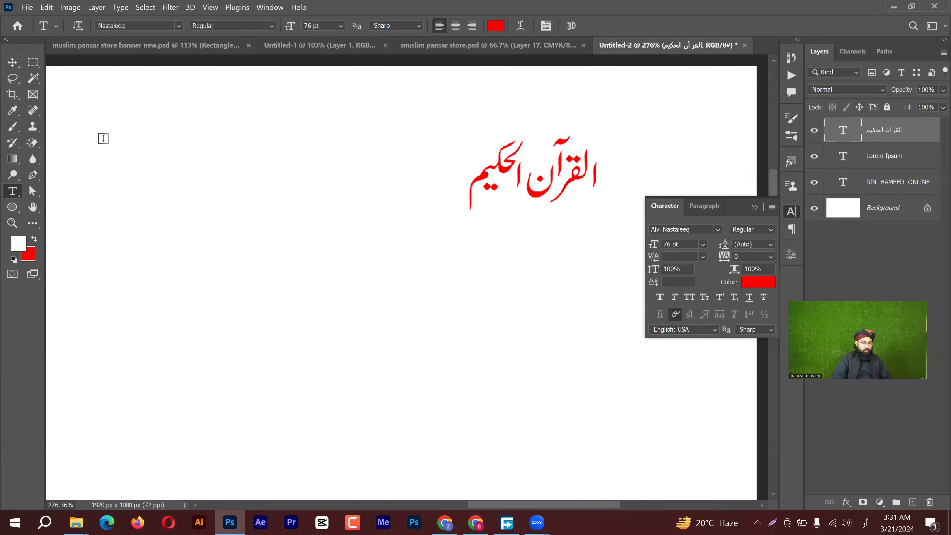
Step: Move the Arabic text down and to the left, and delete the Arabic and Lorem Ipsum text layers
left_click(12, 62)
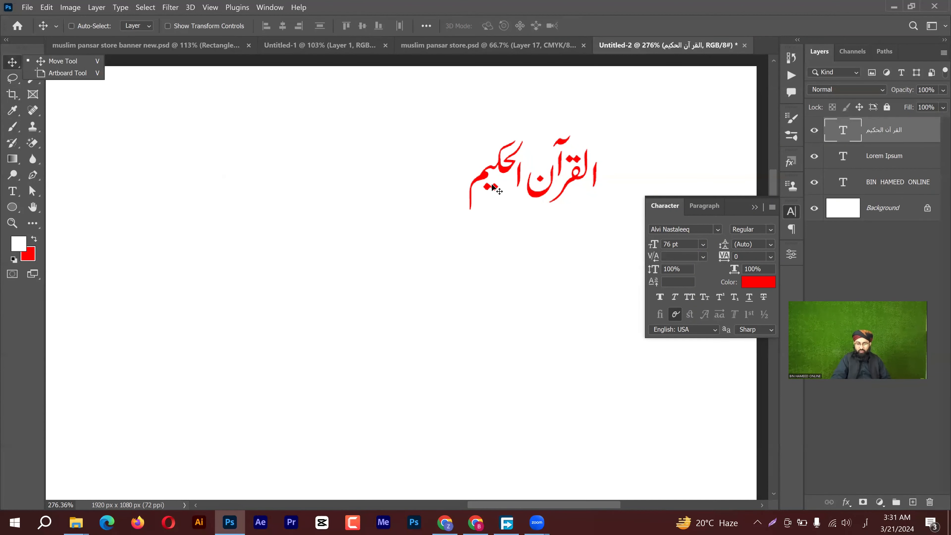
left_click_drag(470, 241, 411, 297)
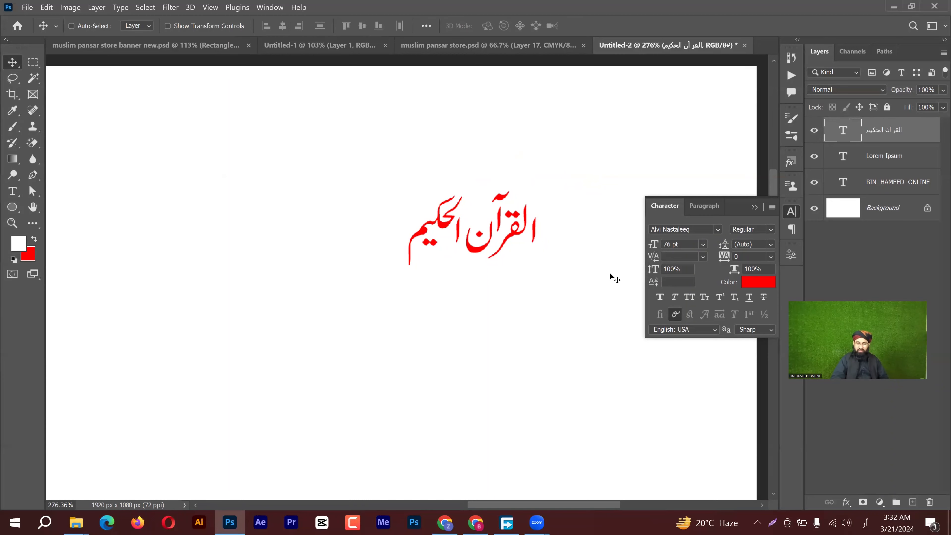
left_click(888, 162, "ctrl")
key("Delete")
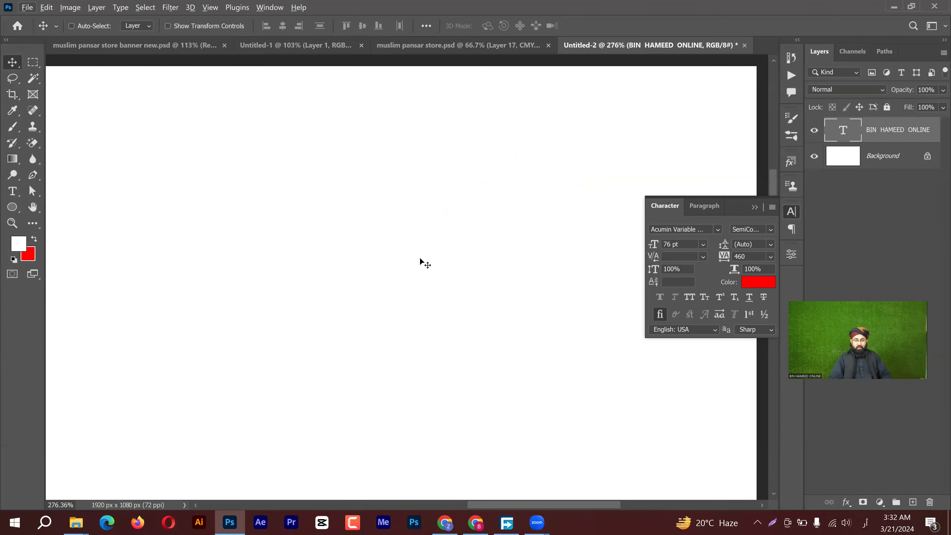
Step: Try the Regular font style on the whole BIN HAMEED ONLINE text, and cancel the edit
scroll(419, 259, "down", 1)
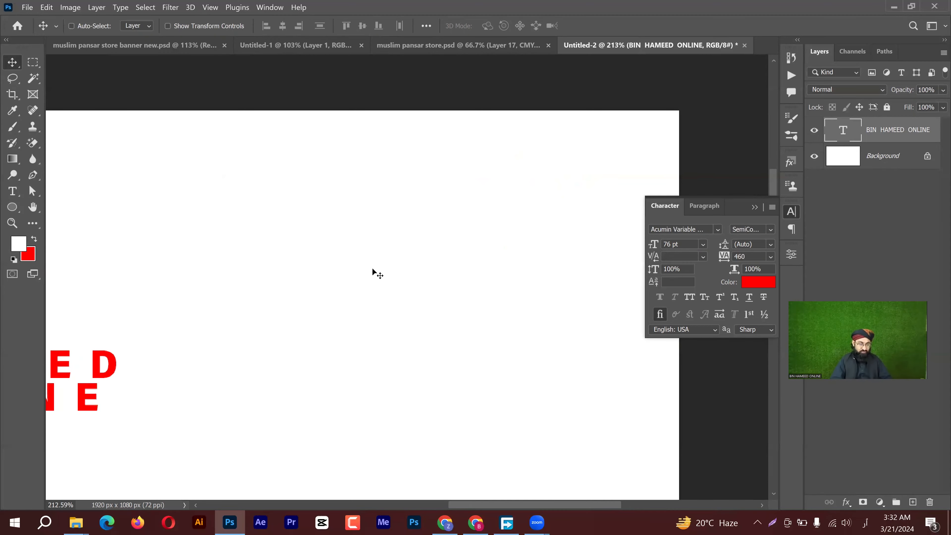
left_click_drag(539, 240, 633, 225)
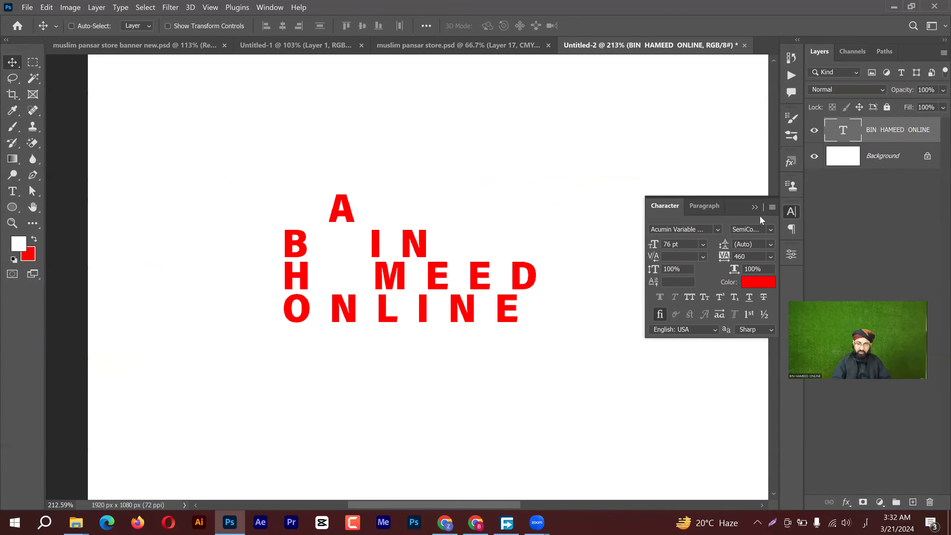
left_click(789, 203)
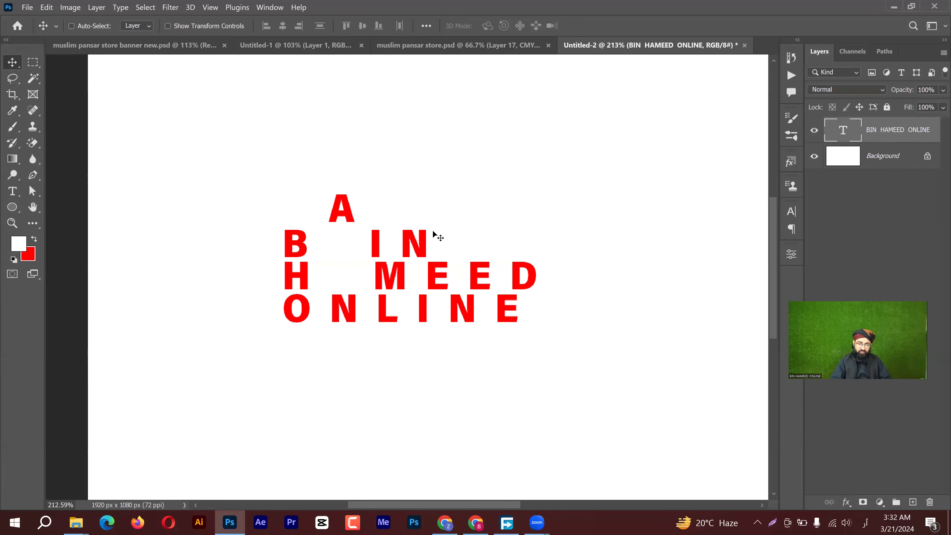
key("t")
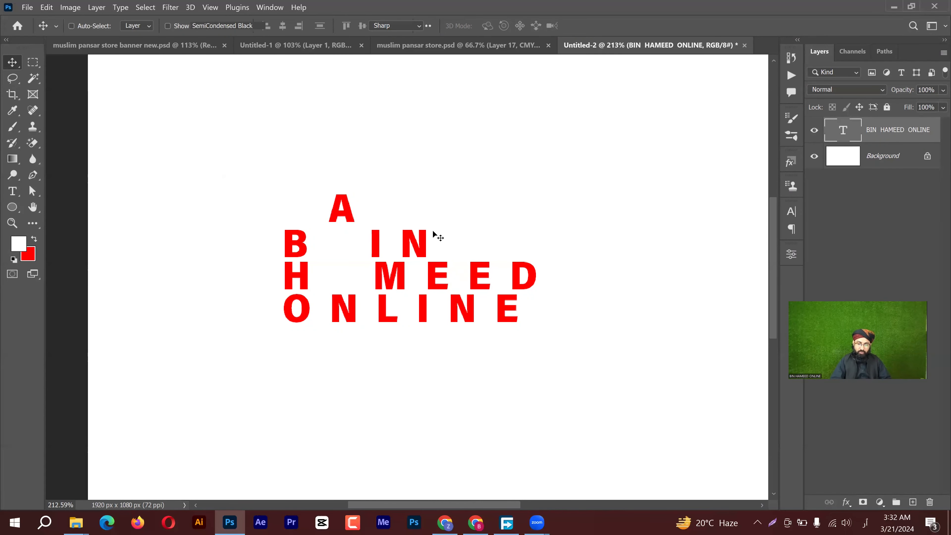
left_click(434, 230)
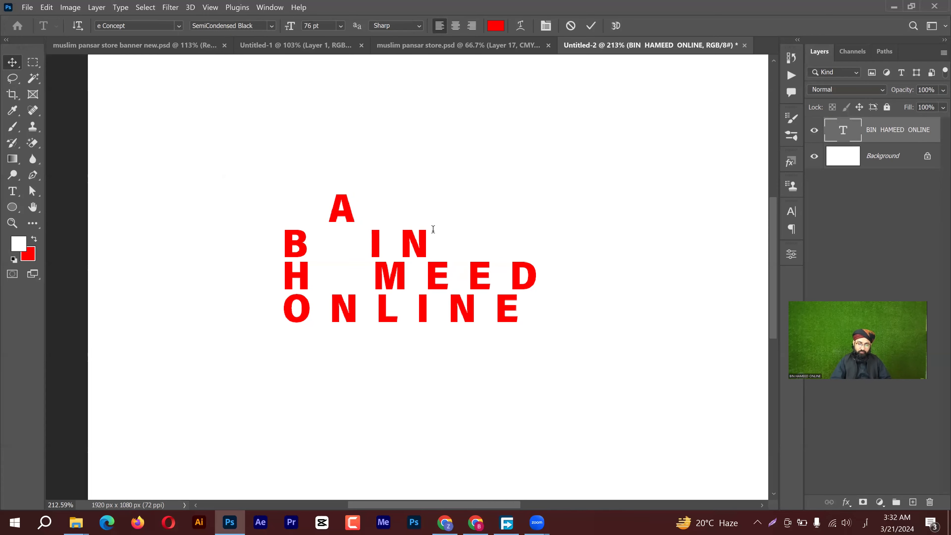
key("ctrl+a")
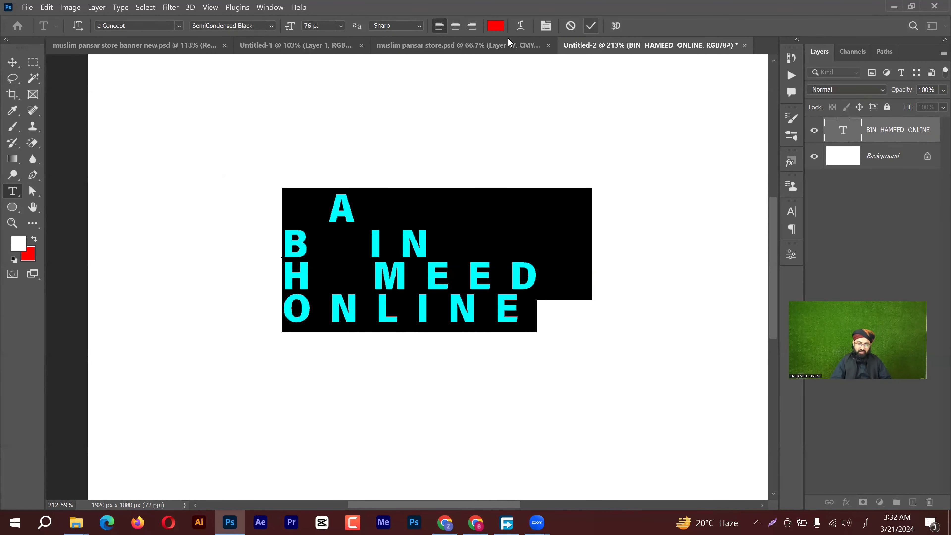
left_click(272, 27)
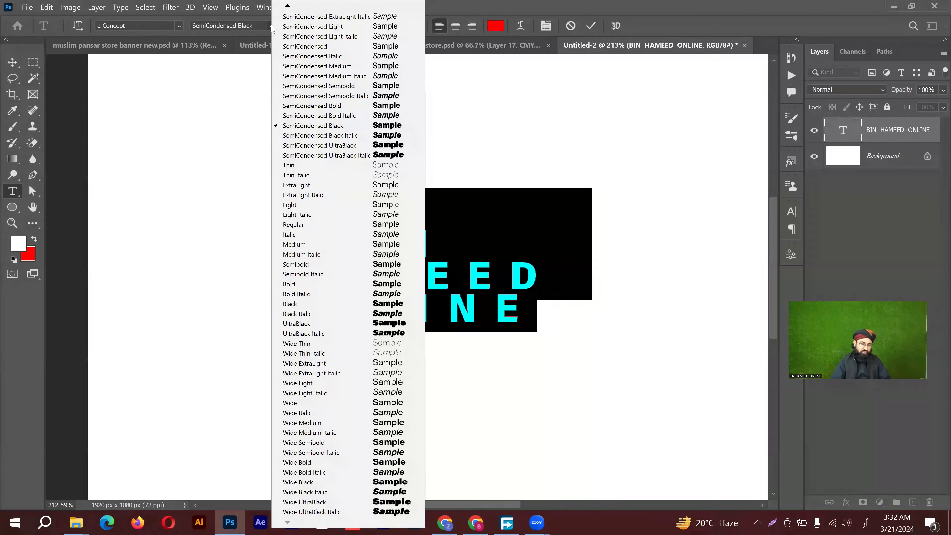
left_click(318, 225)
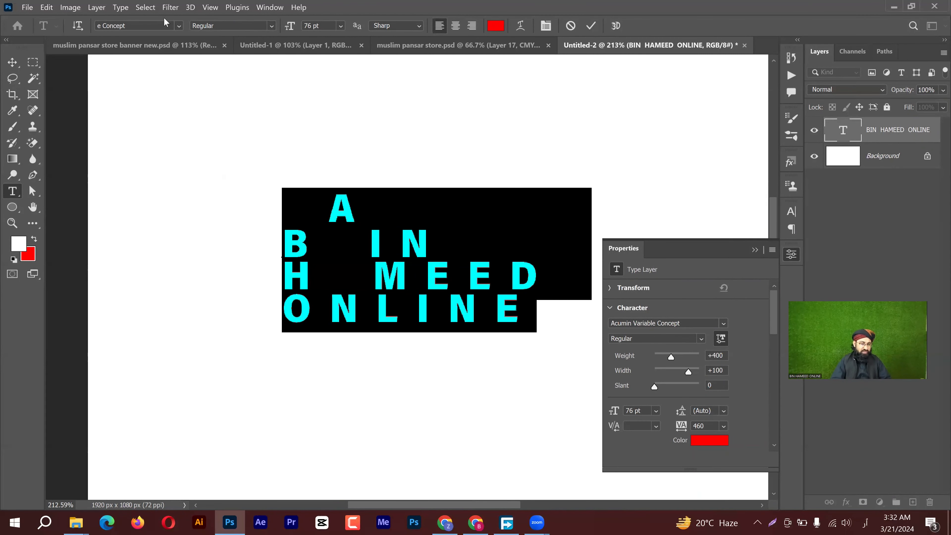
left_click(570, 28)
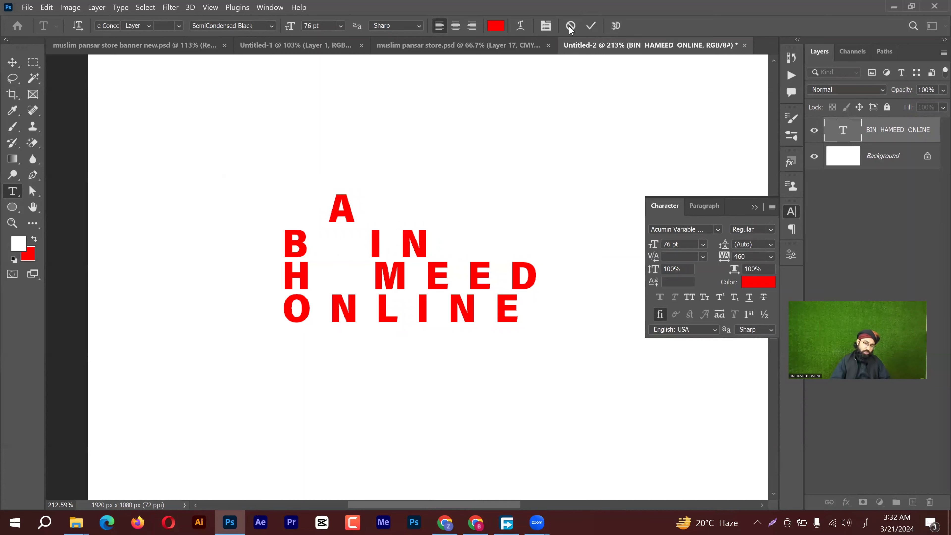
Step: Delete the BIN HAMEED ONLINE text layer so only the Background layer is left
key("v")
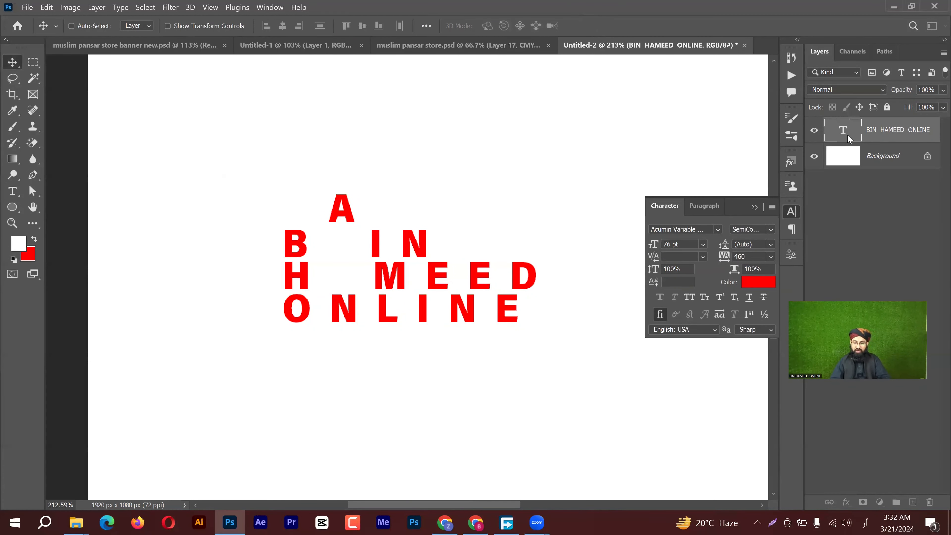
key("Delete")
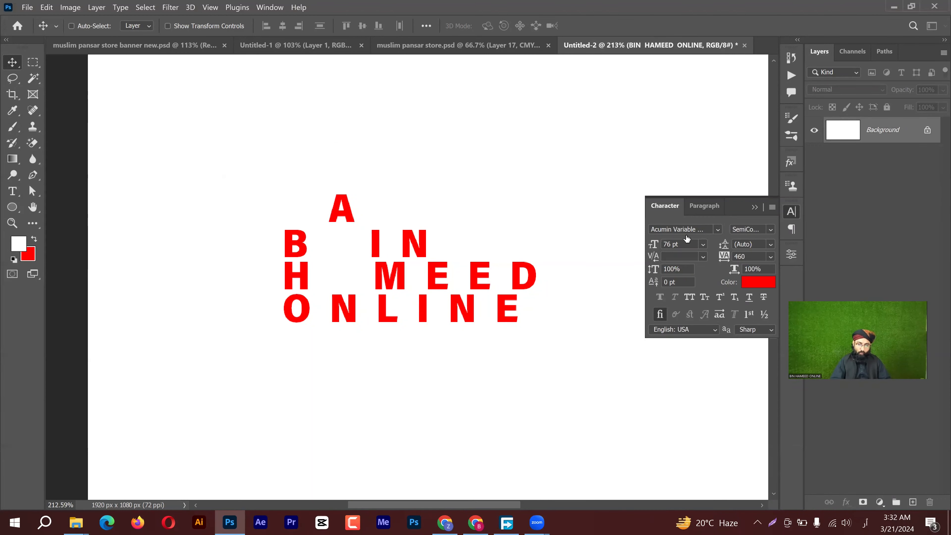
Step: Switch the keyboard input to English and search the font list for pppin
left_click(705, 229)
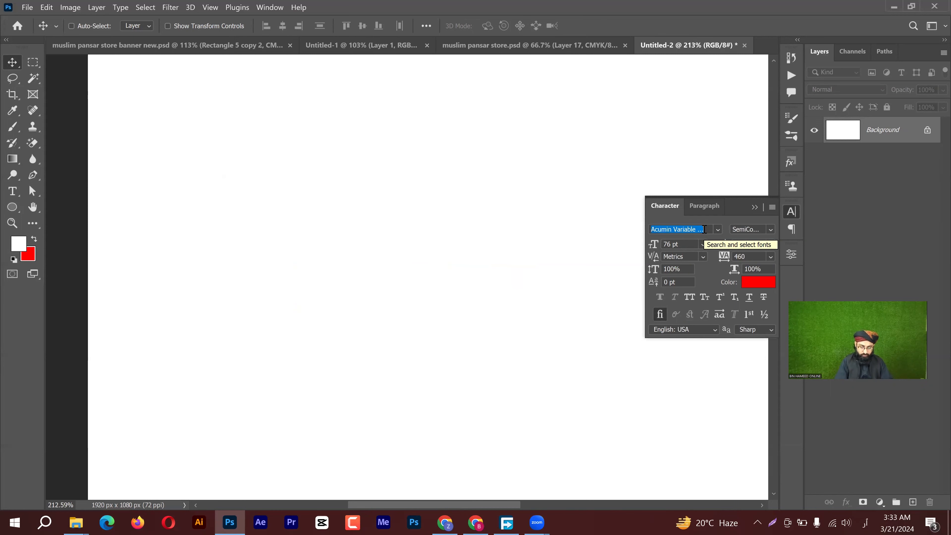
type("بب")
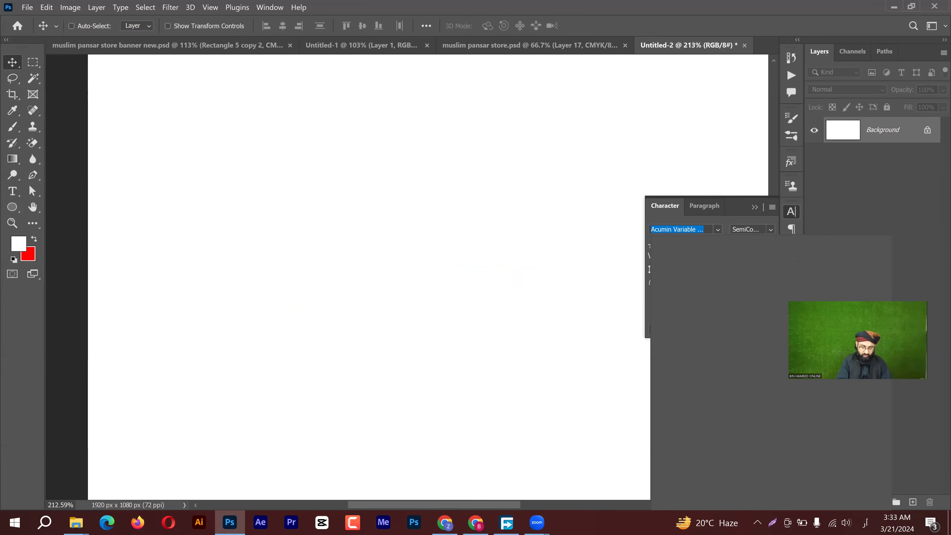
type("ین")
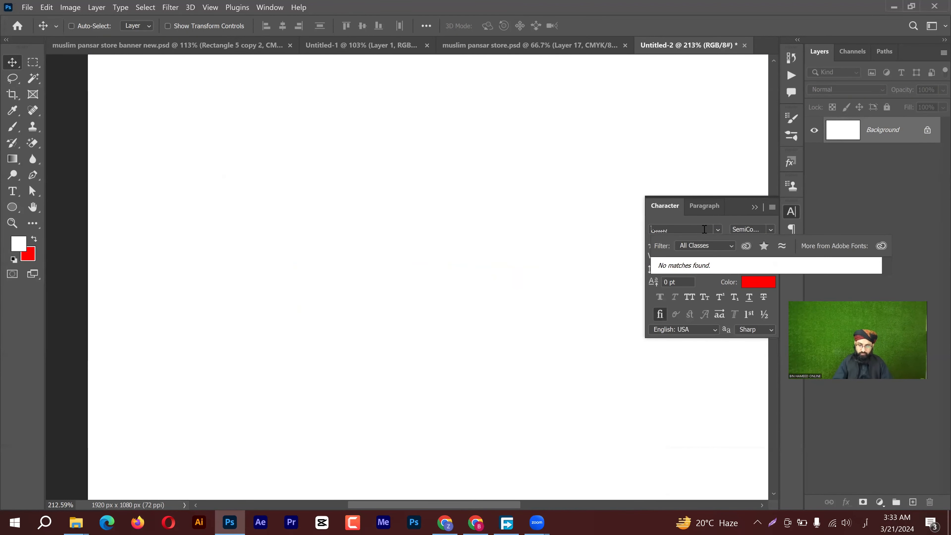
key("ctrl+a")
key("alt+shift")
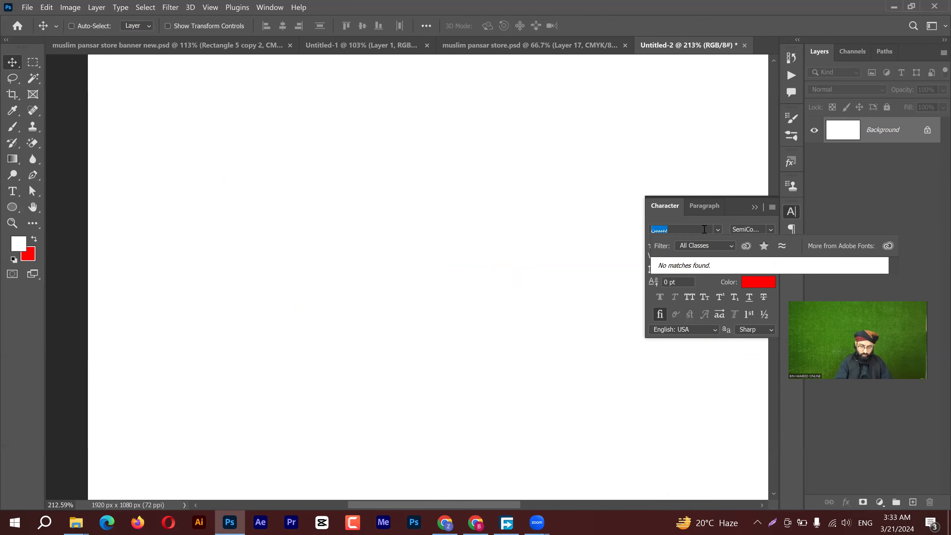
type("pppin")
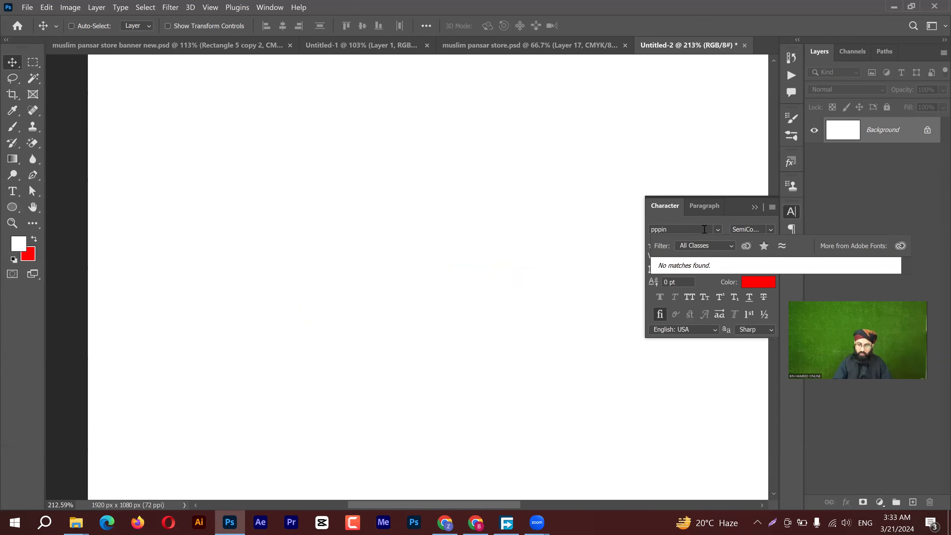